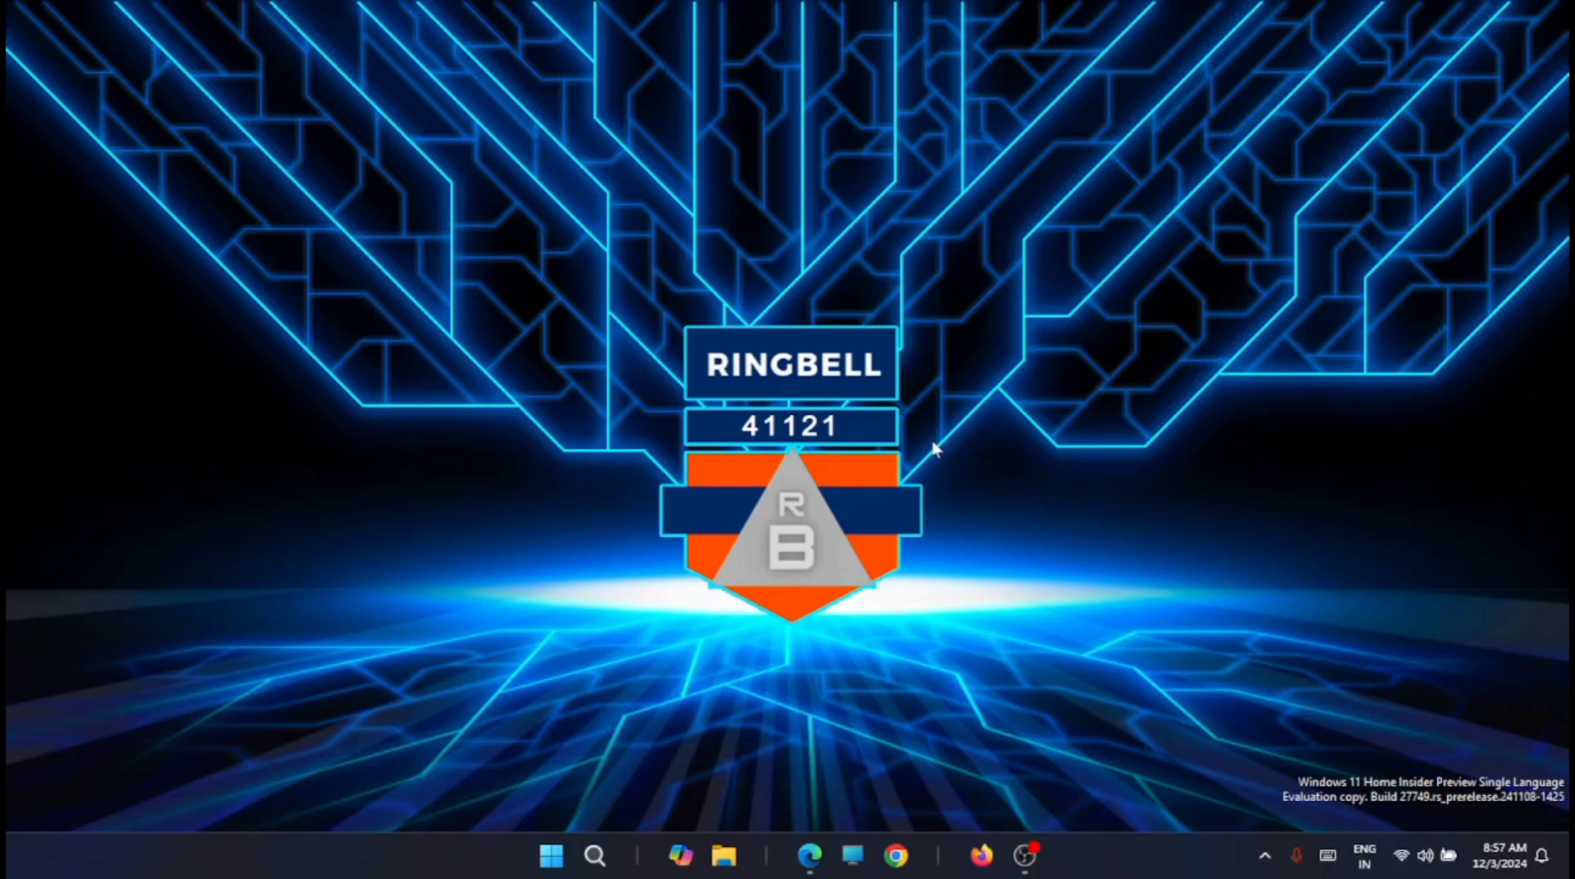
Step: Switch to Microsoft Edge and open the latest SuperMSConfig release, 1.5.1 / A100, from its GitHub repository page
left_click(809, 856)
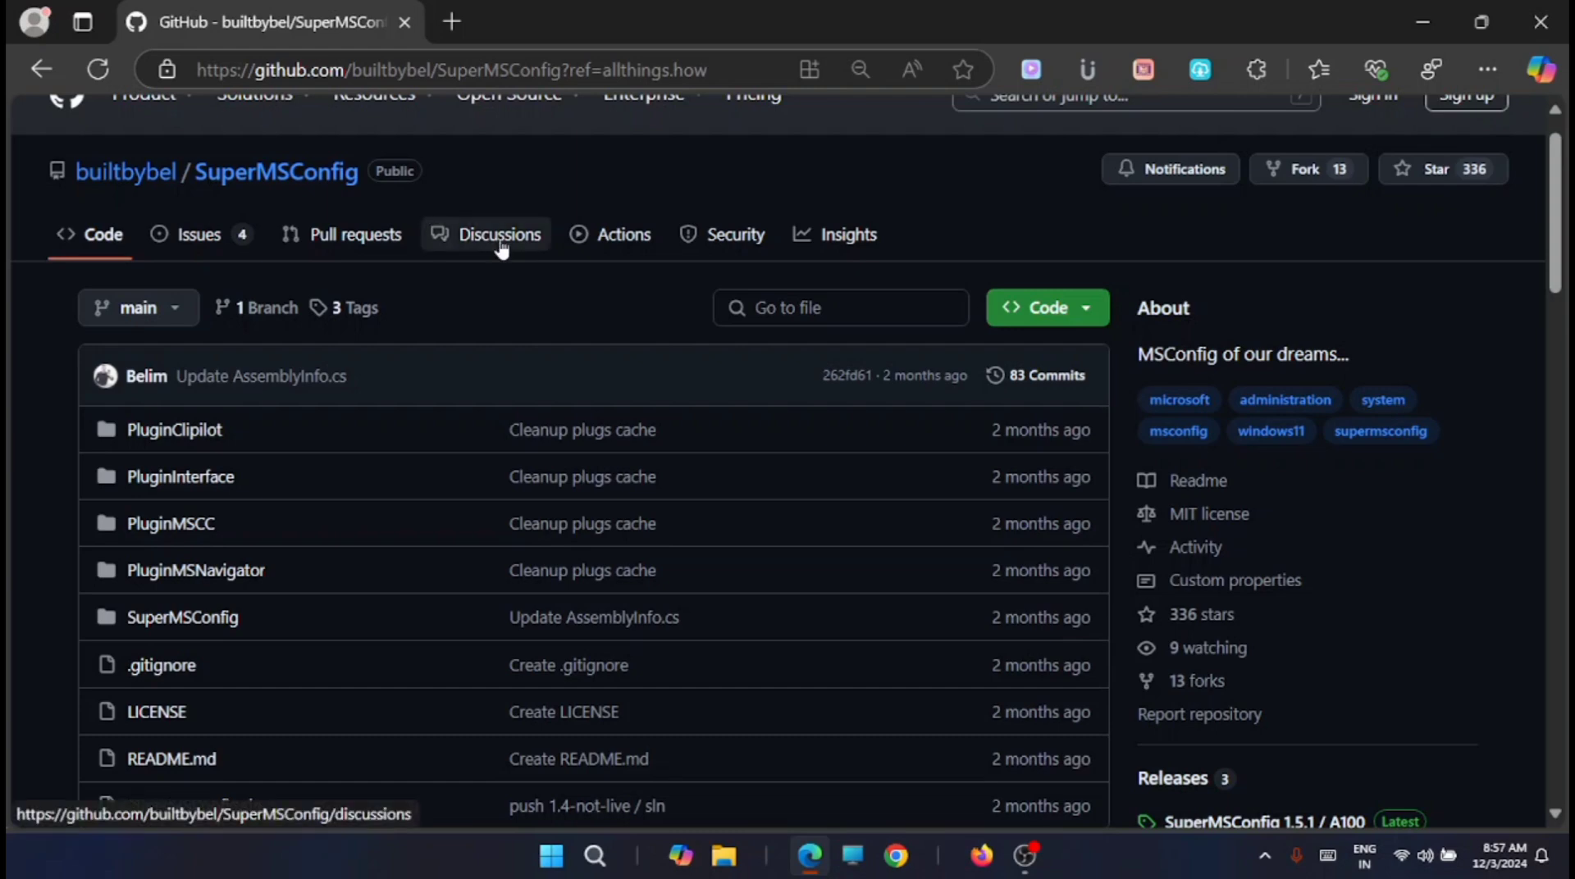
scroll(907, 294, "up", 1)
scroll(1283, 283, "down", 3)
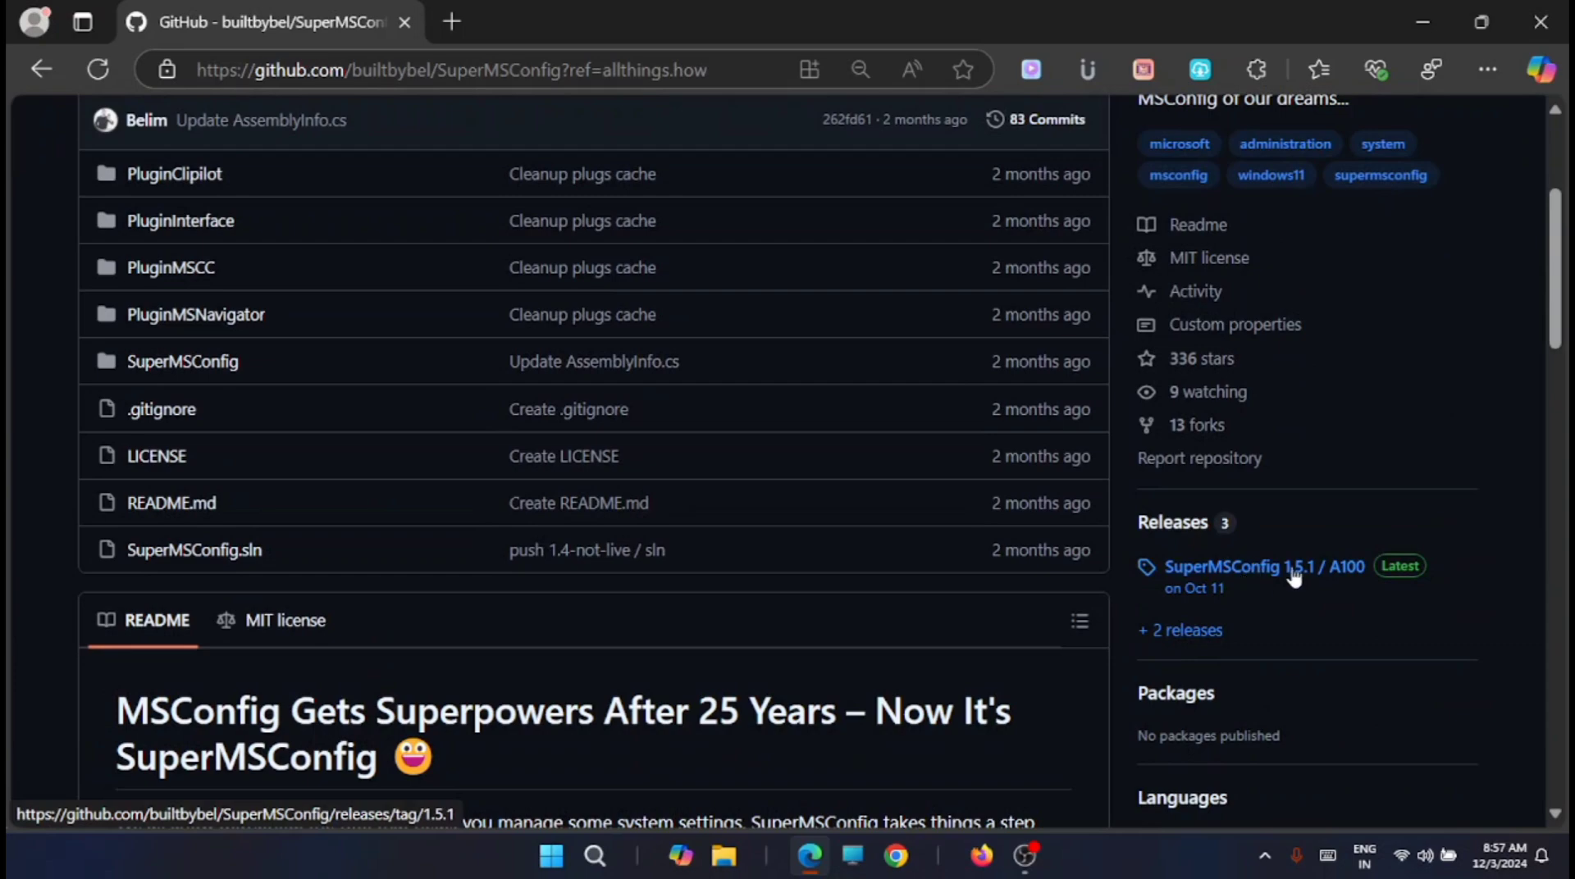
left_click(1252, 579)
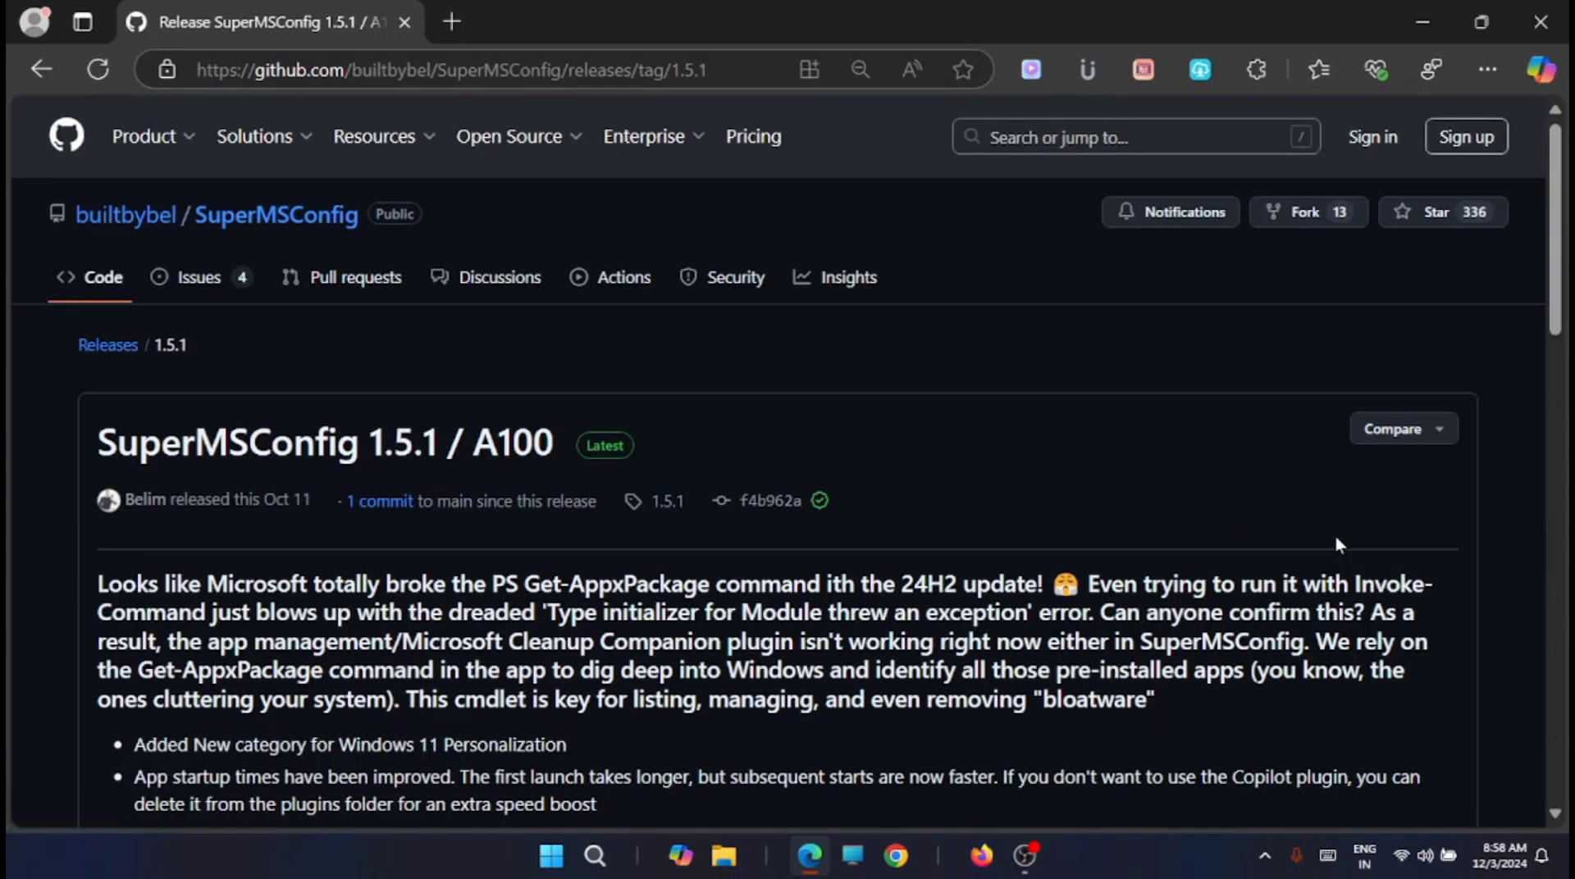
Step: Download SuperMSConfig.zip from the assets of the 1.5.1 release
scroll(1121, 476, "down", 8)
scroll(1124, 486, "down", 7)
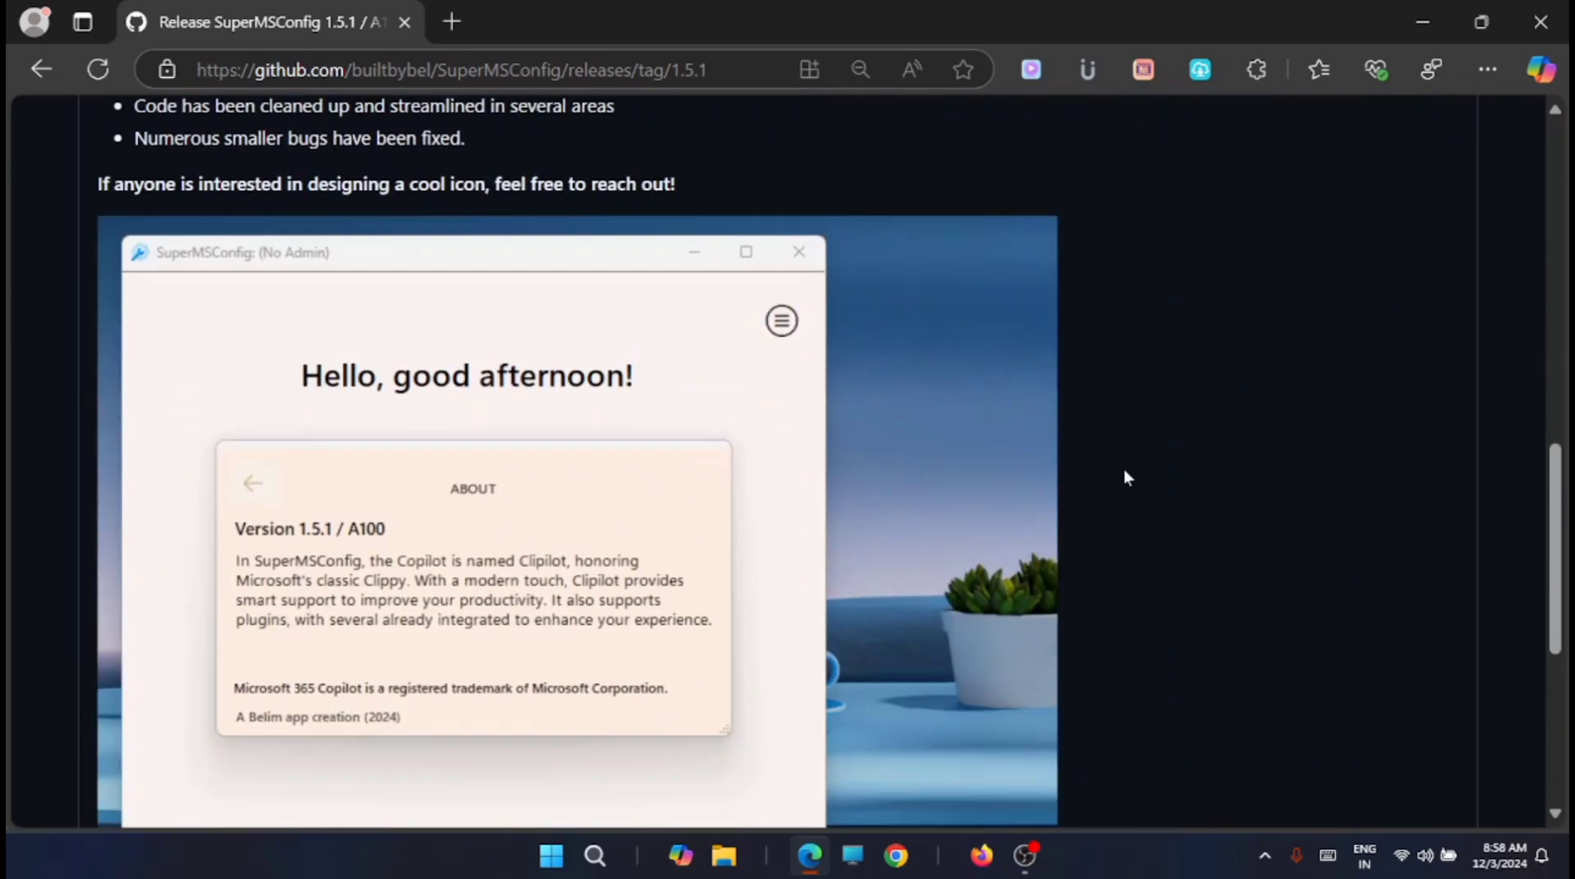
scroll(1536, 519, "down", 5)
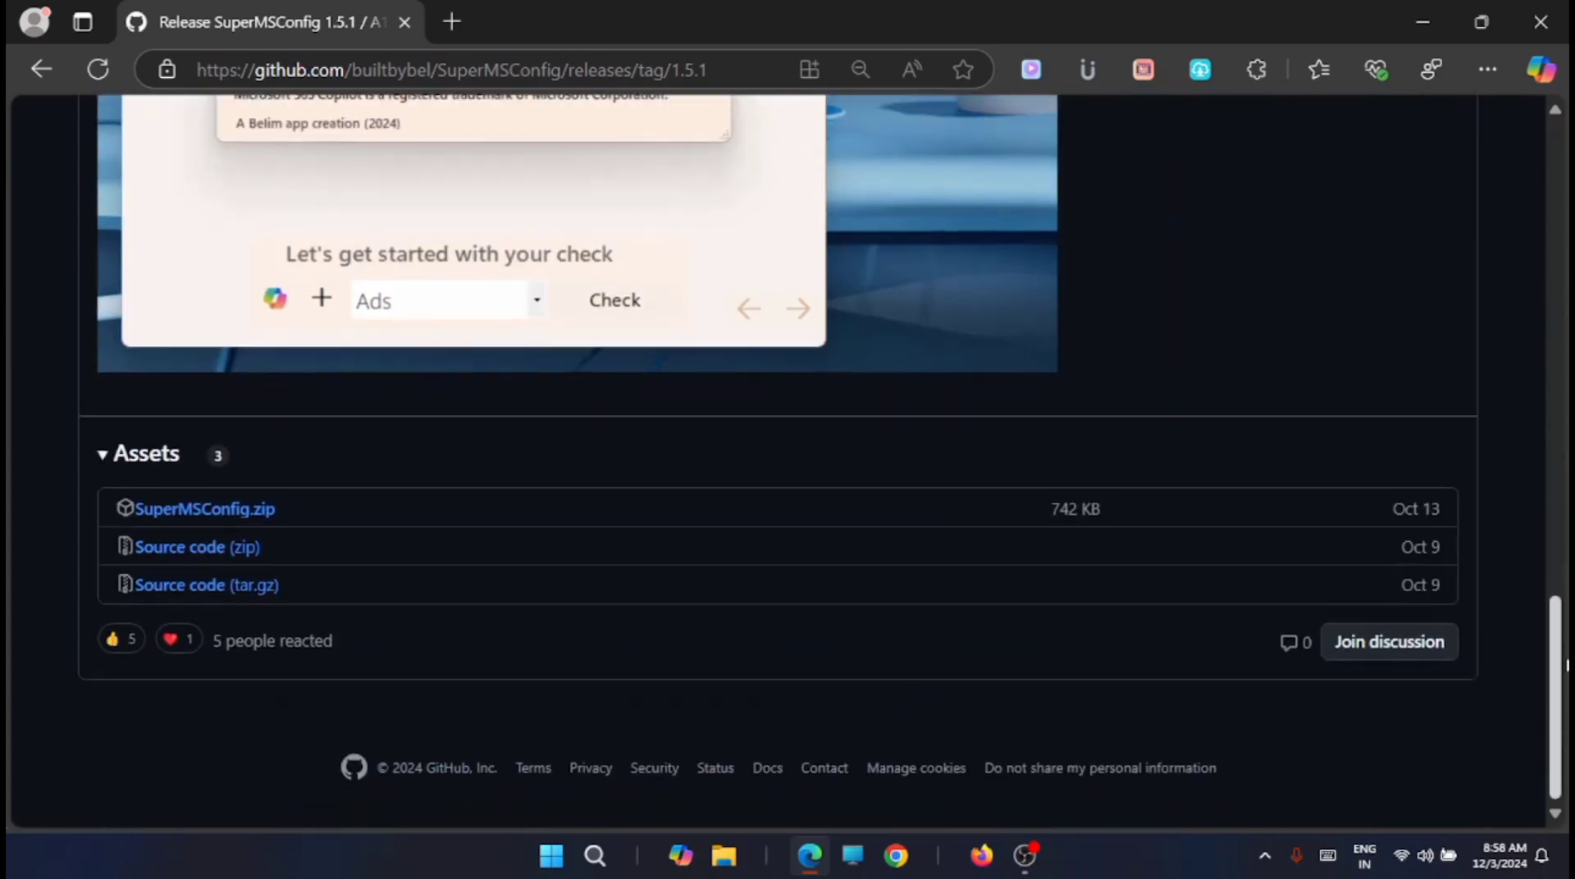
left_click(257, 515)
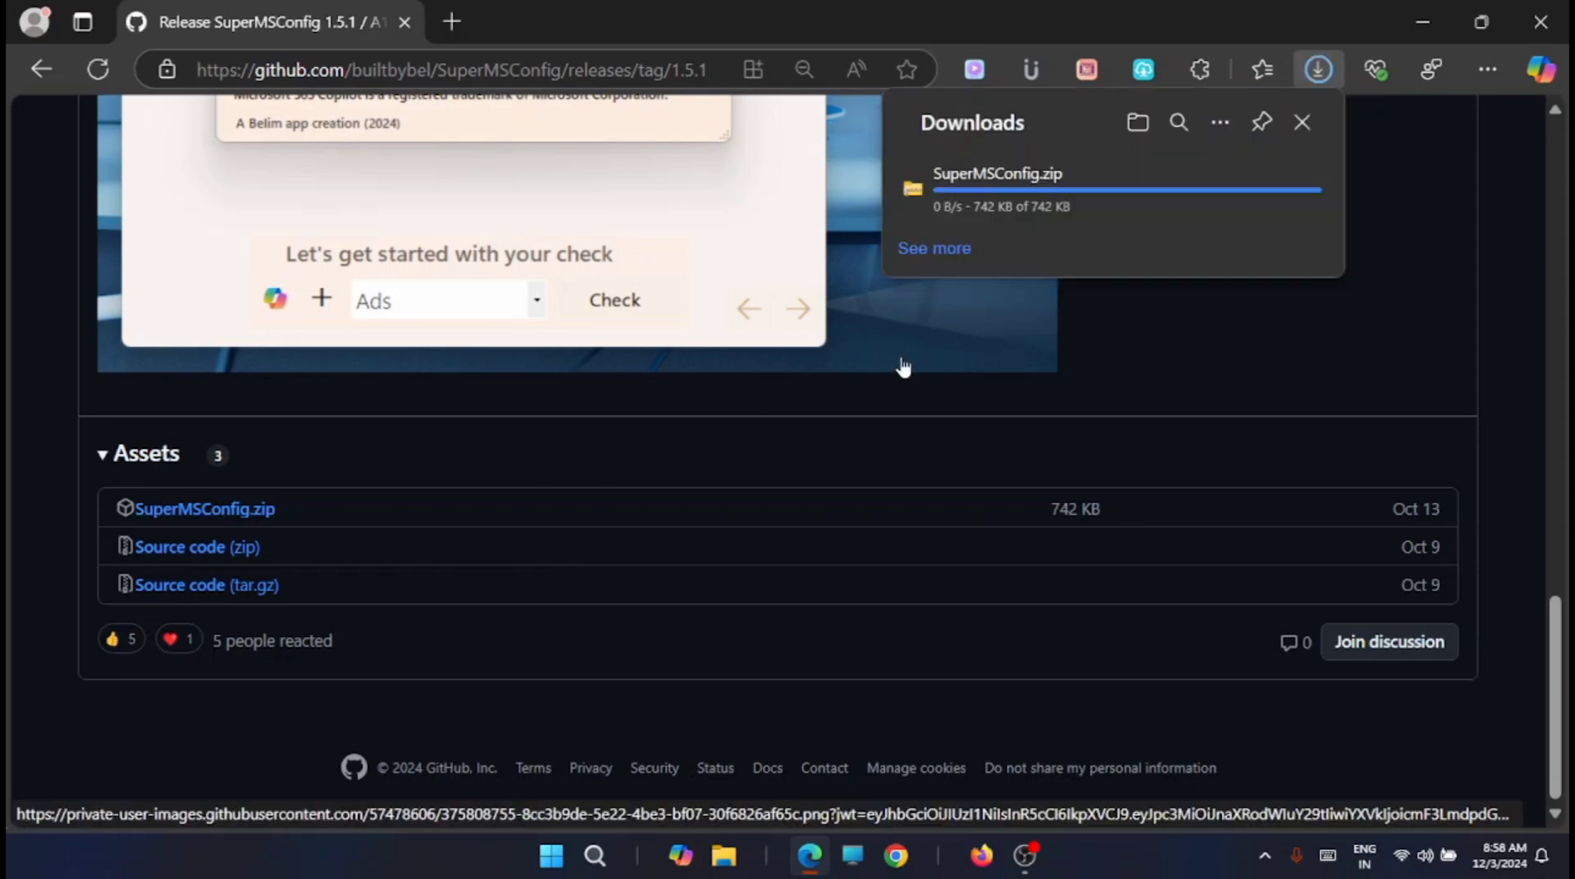
Step: Show the downloaded archive in its folder and extract SuperMSConfig.zip into the Downloads\SuperMSConfig folder
mouse_move(1089, 207)
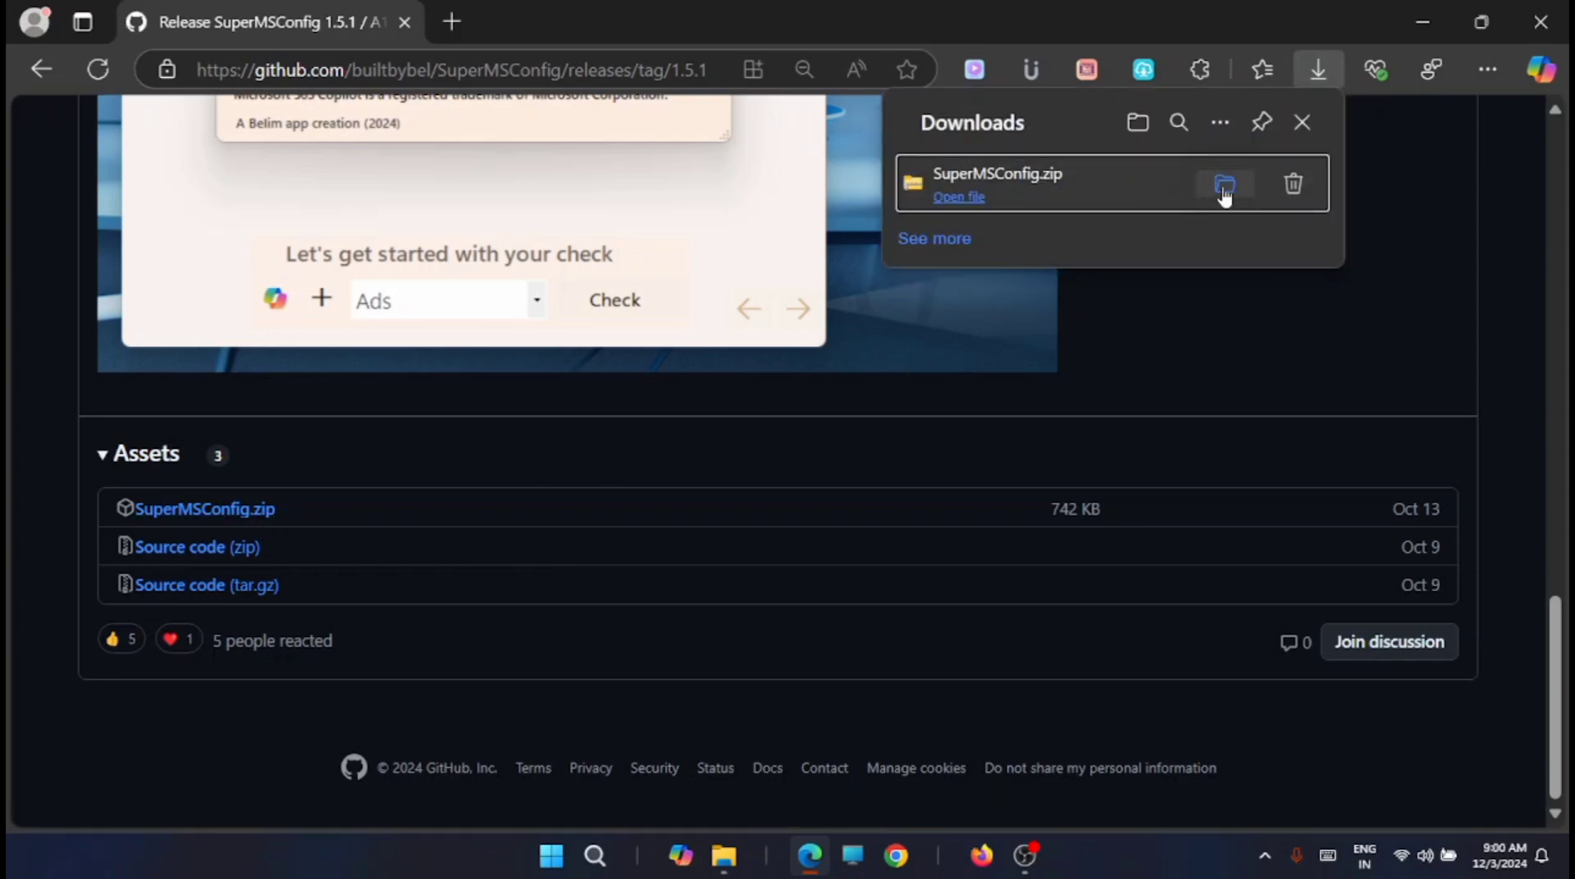
left_click(1224, 187)
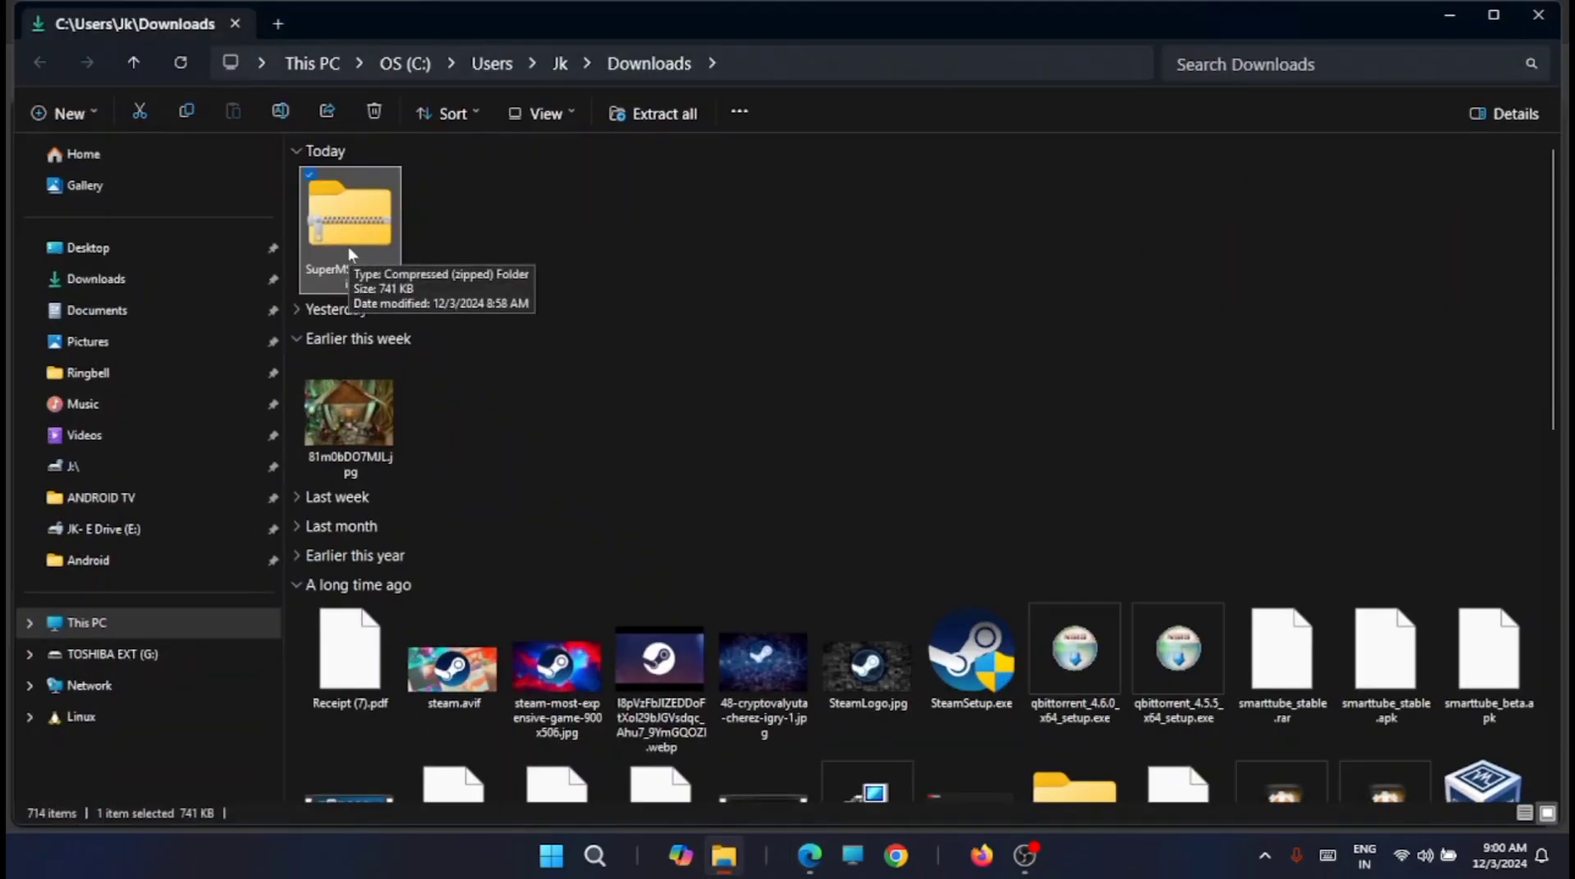
right_click(397, 245)
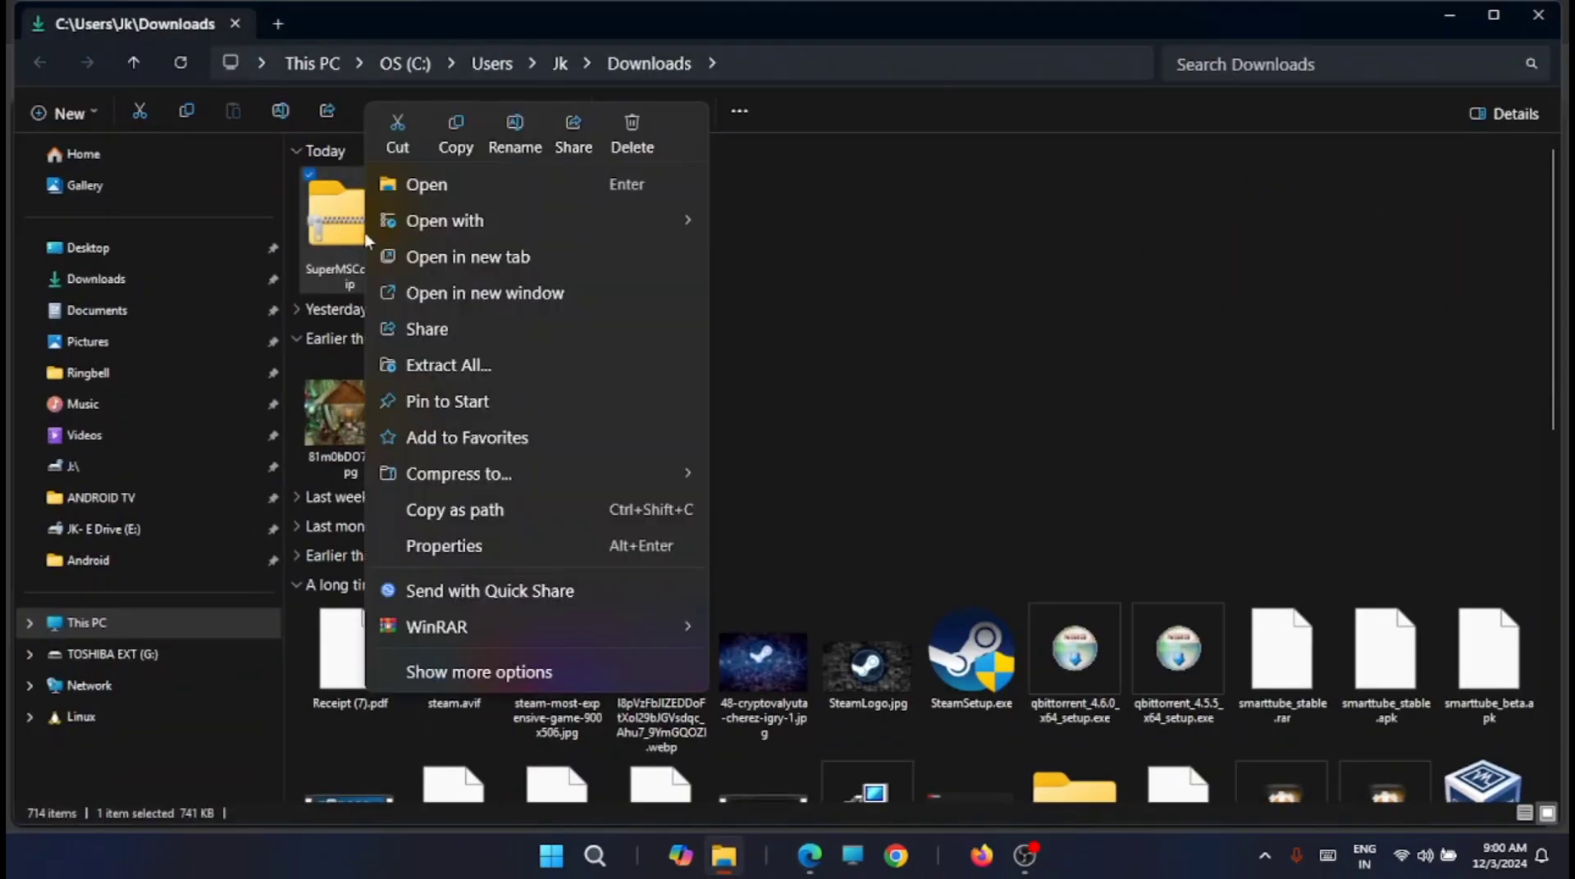
left_click(490, 361)
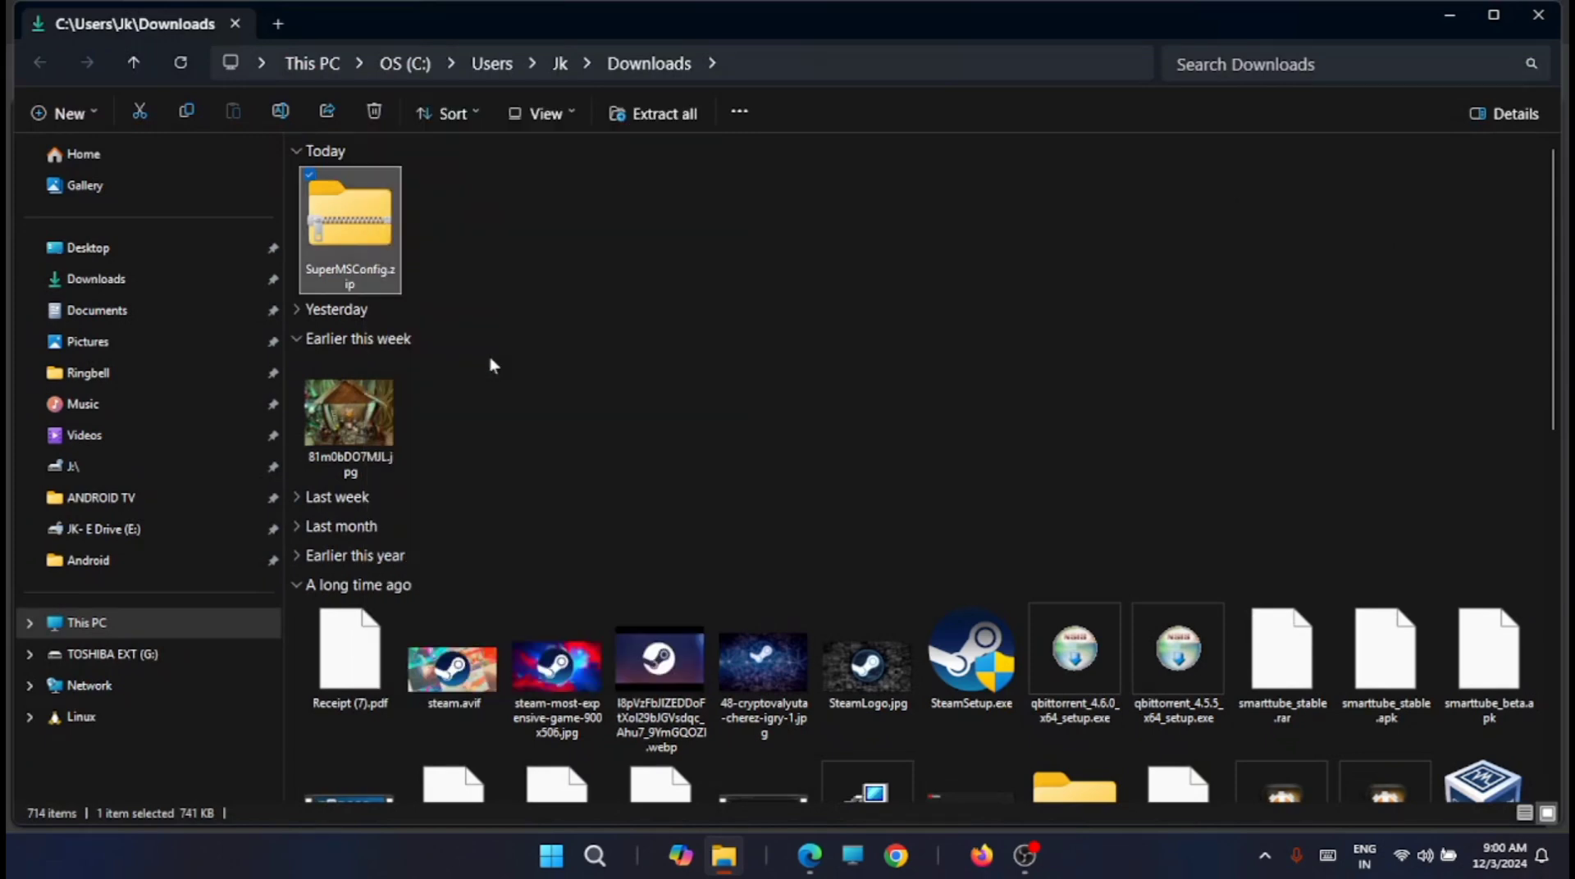
left_click(967, 614)
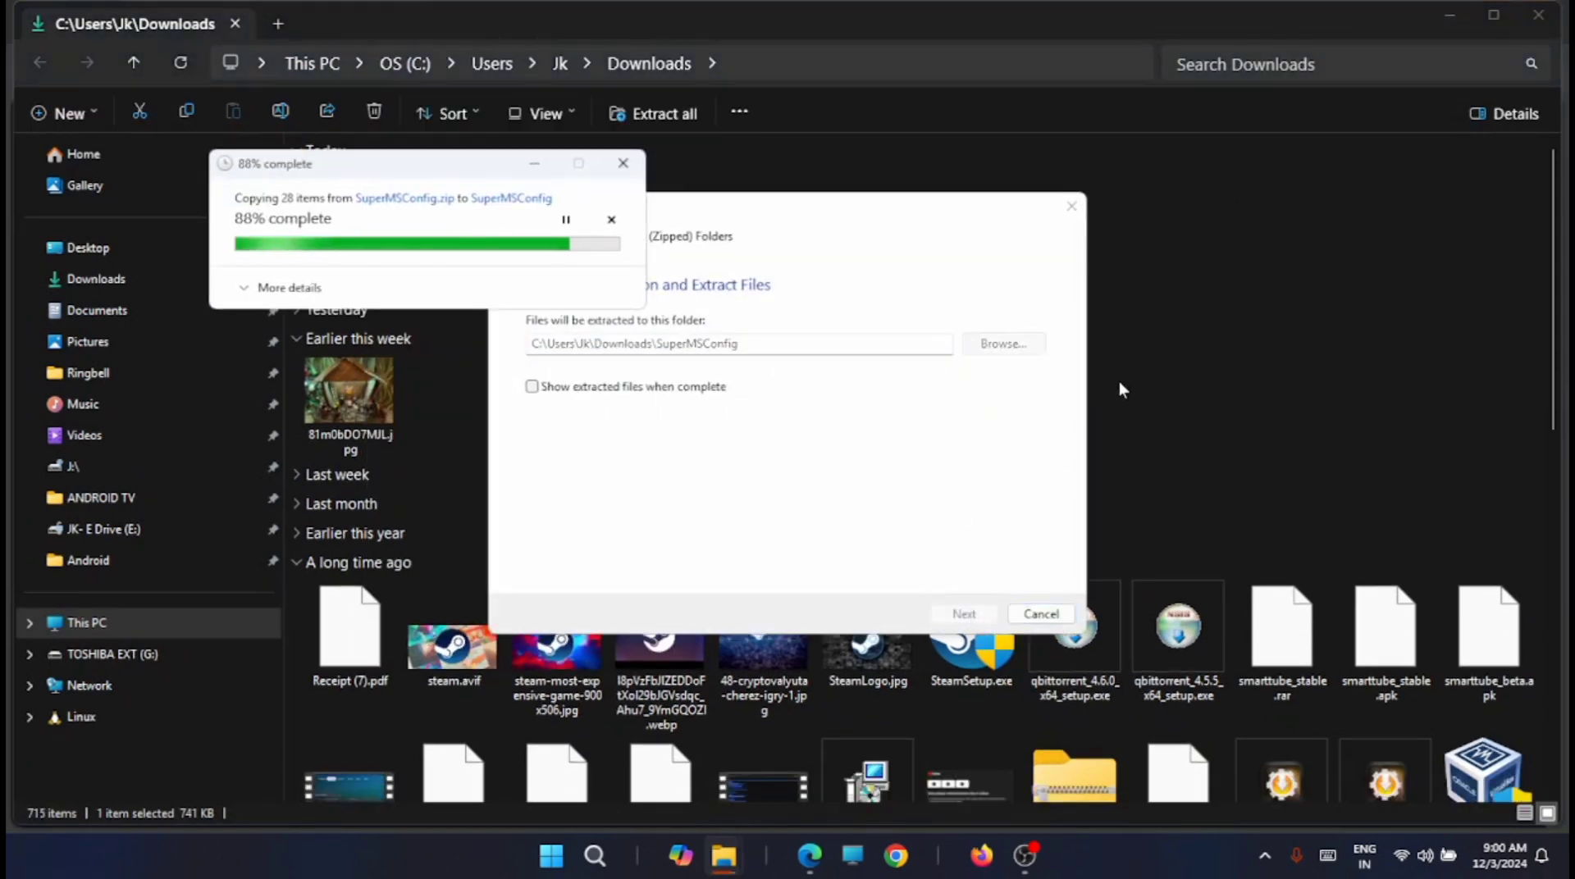
left_click(913, 205)
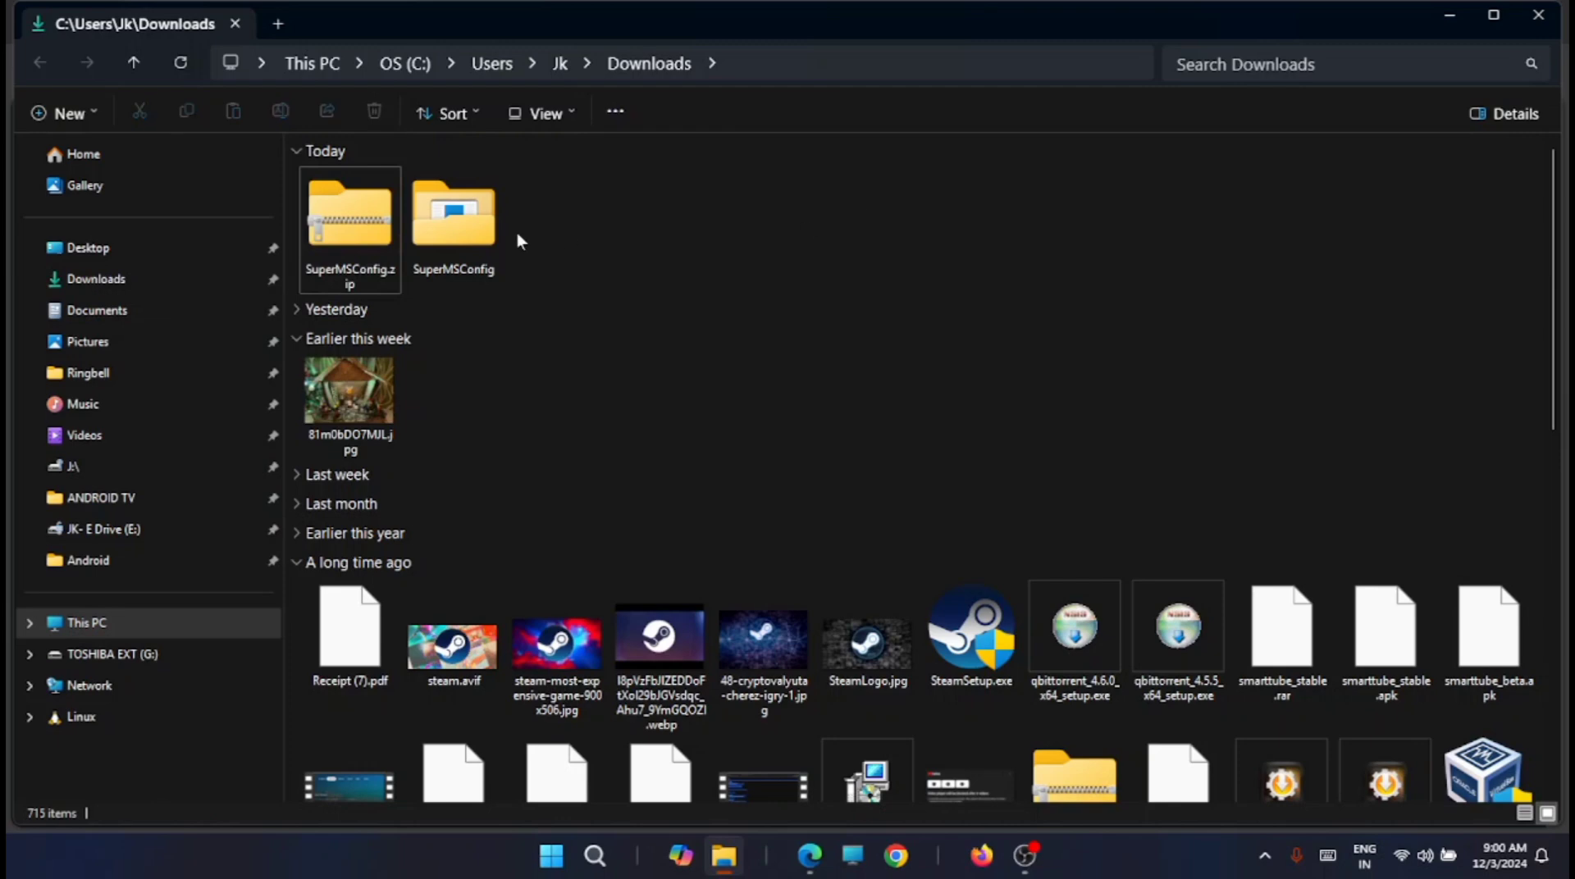
Step: Run SuperMSConfig.exe from the extracted folder as administrator, allowing it past the SmartScreen block
double_click(471, 240)
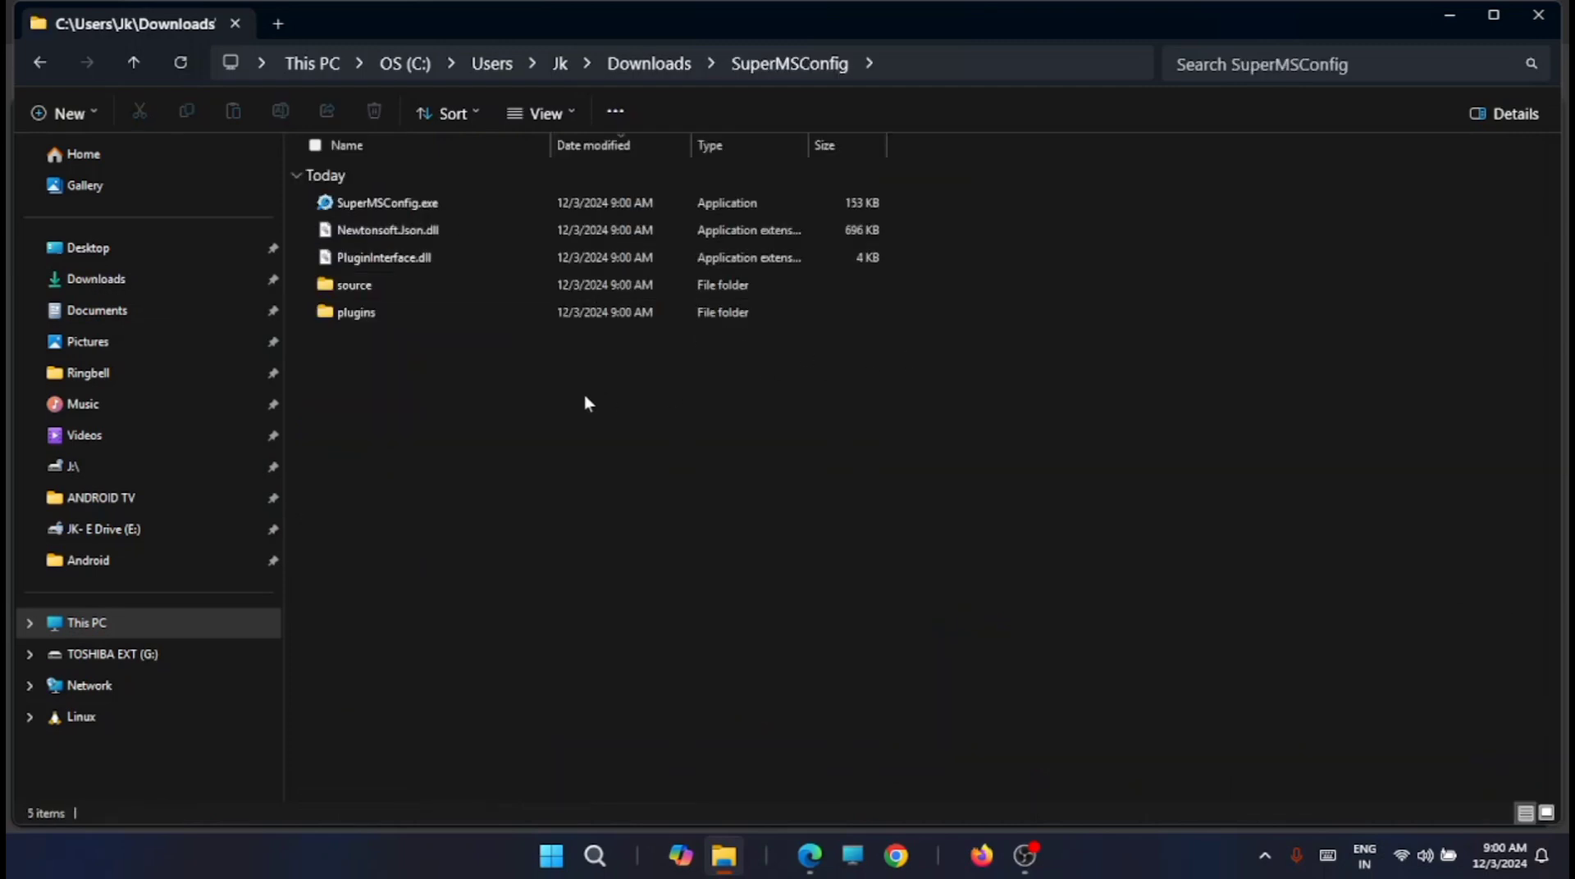
right_click(430, 210)
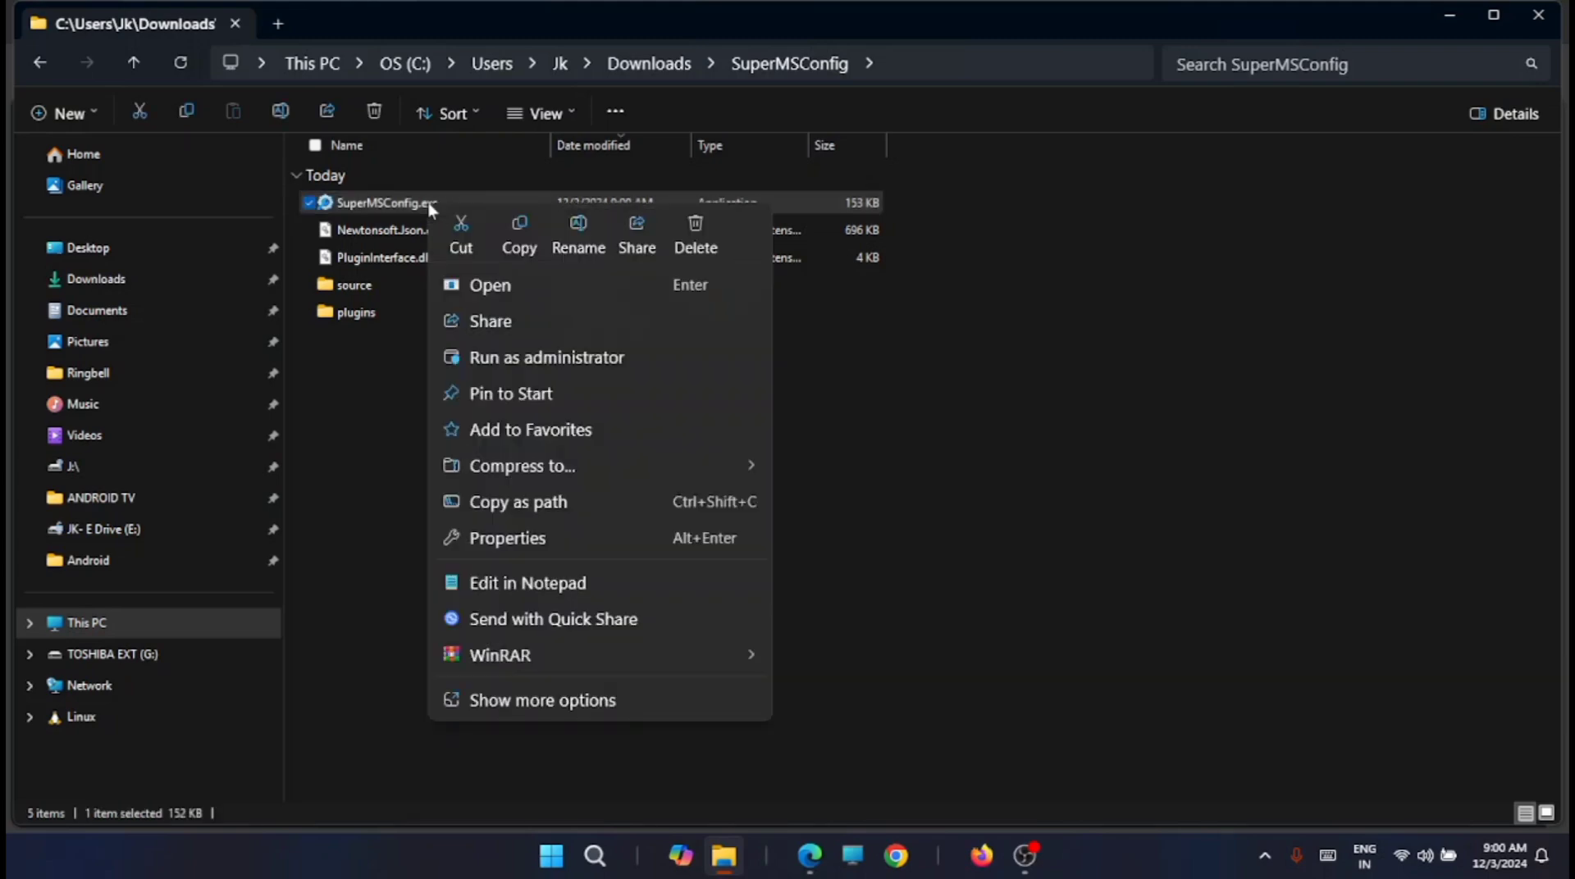
left_click(572, 361)
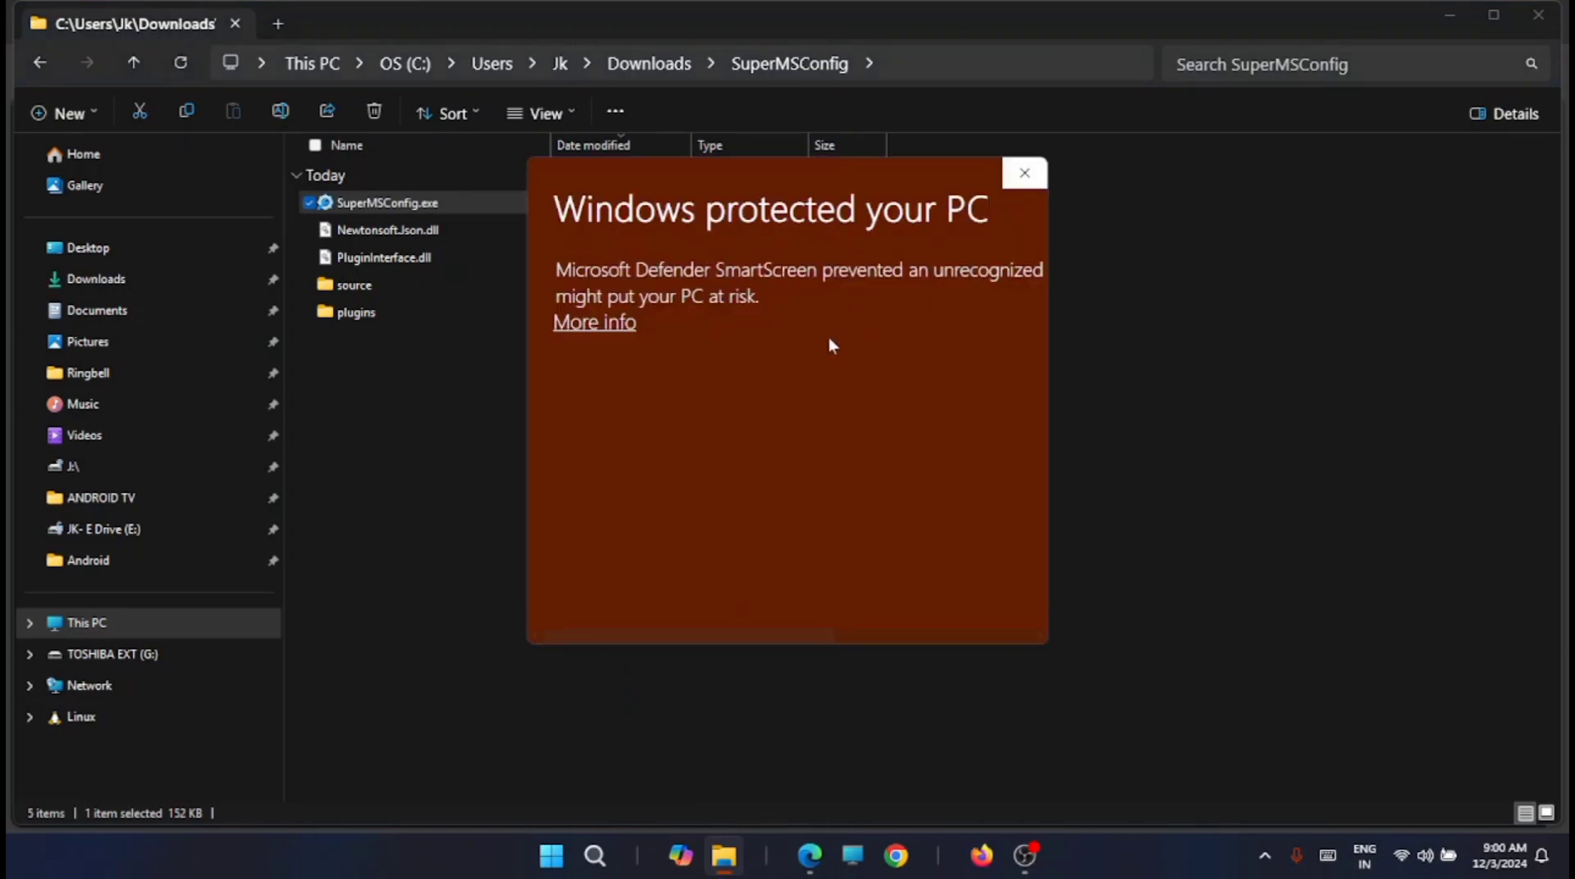
left_click(594, 322)
left_click_drag(1049, 647, 1359, 731)
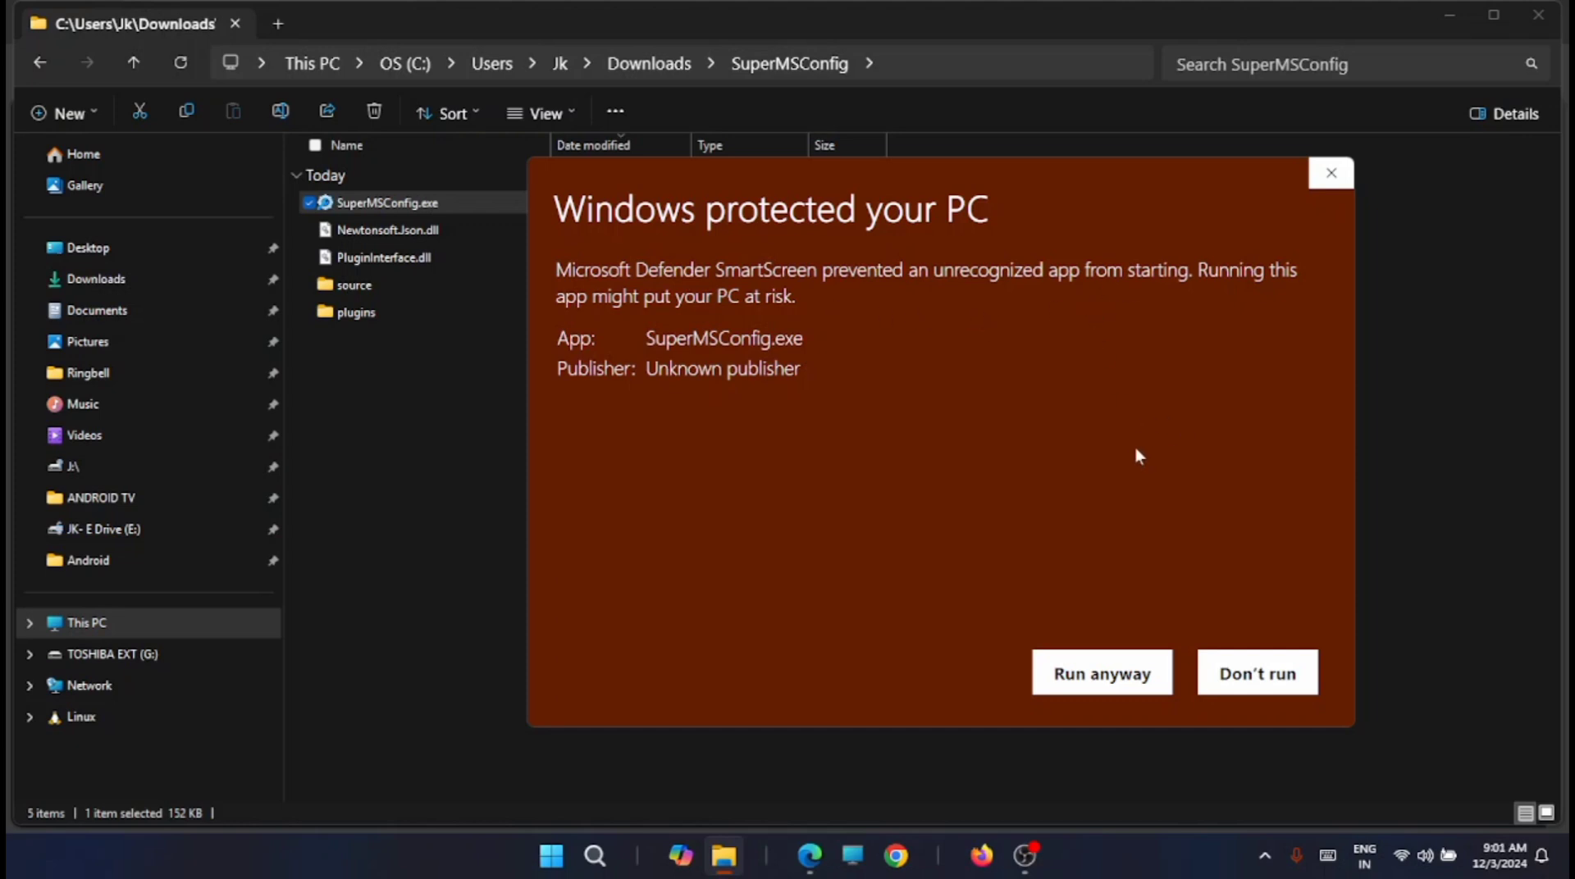
left_click(1123, 672)
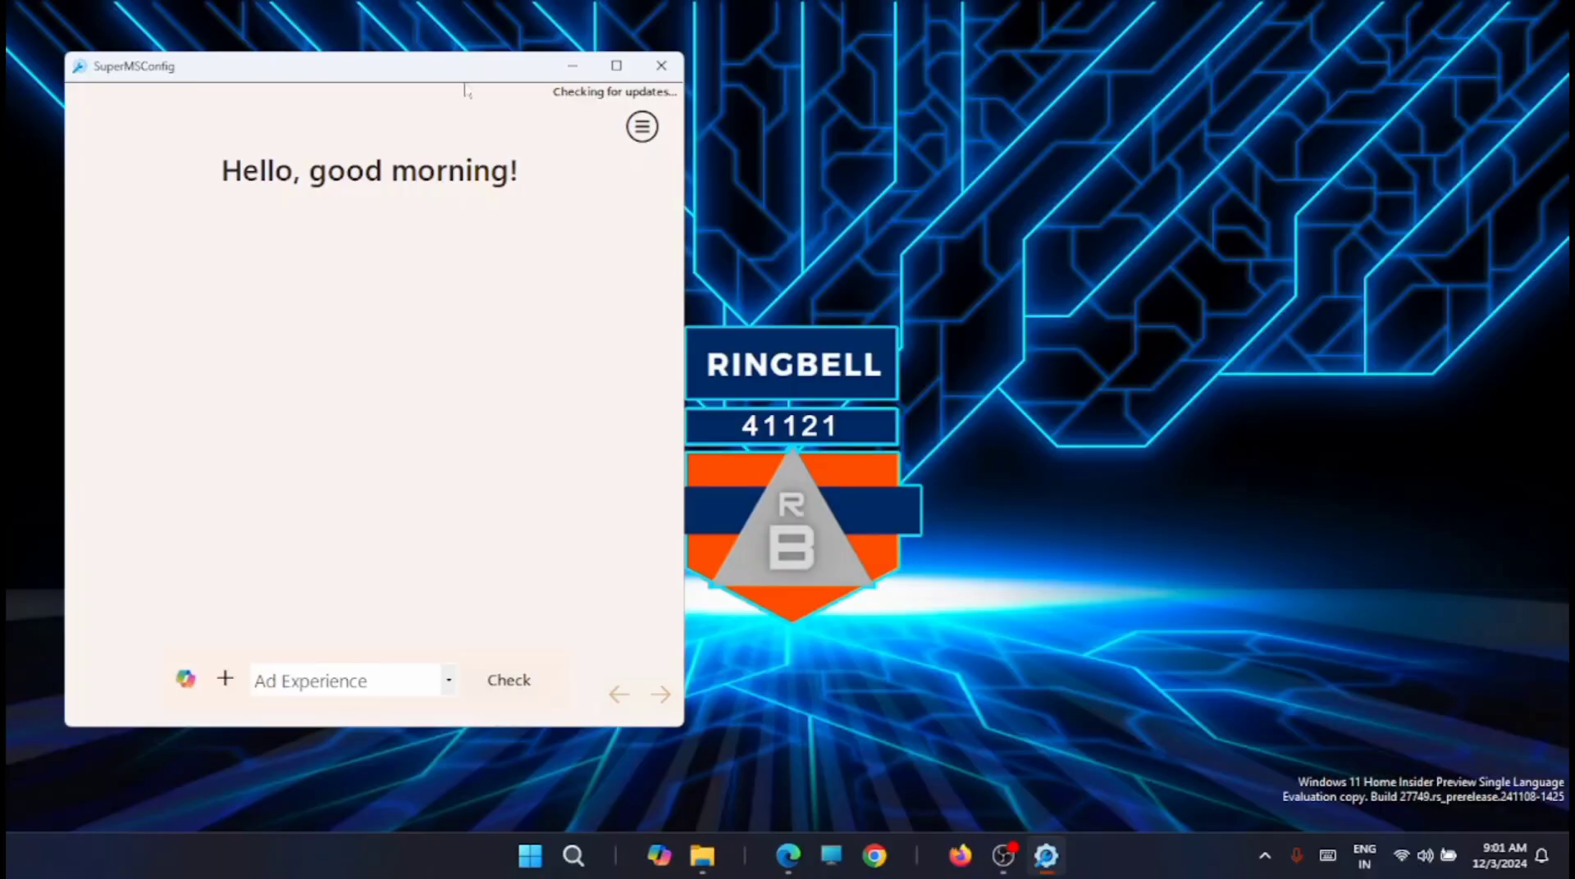
Step: Move the SuperMSConfig window towards the middle of the desktop and run a check of the Personalization category
left_click_drag(452, 64, 800, 55)
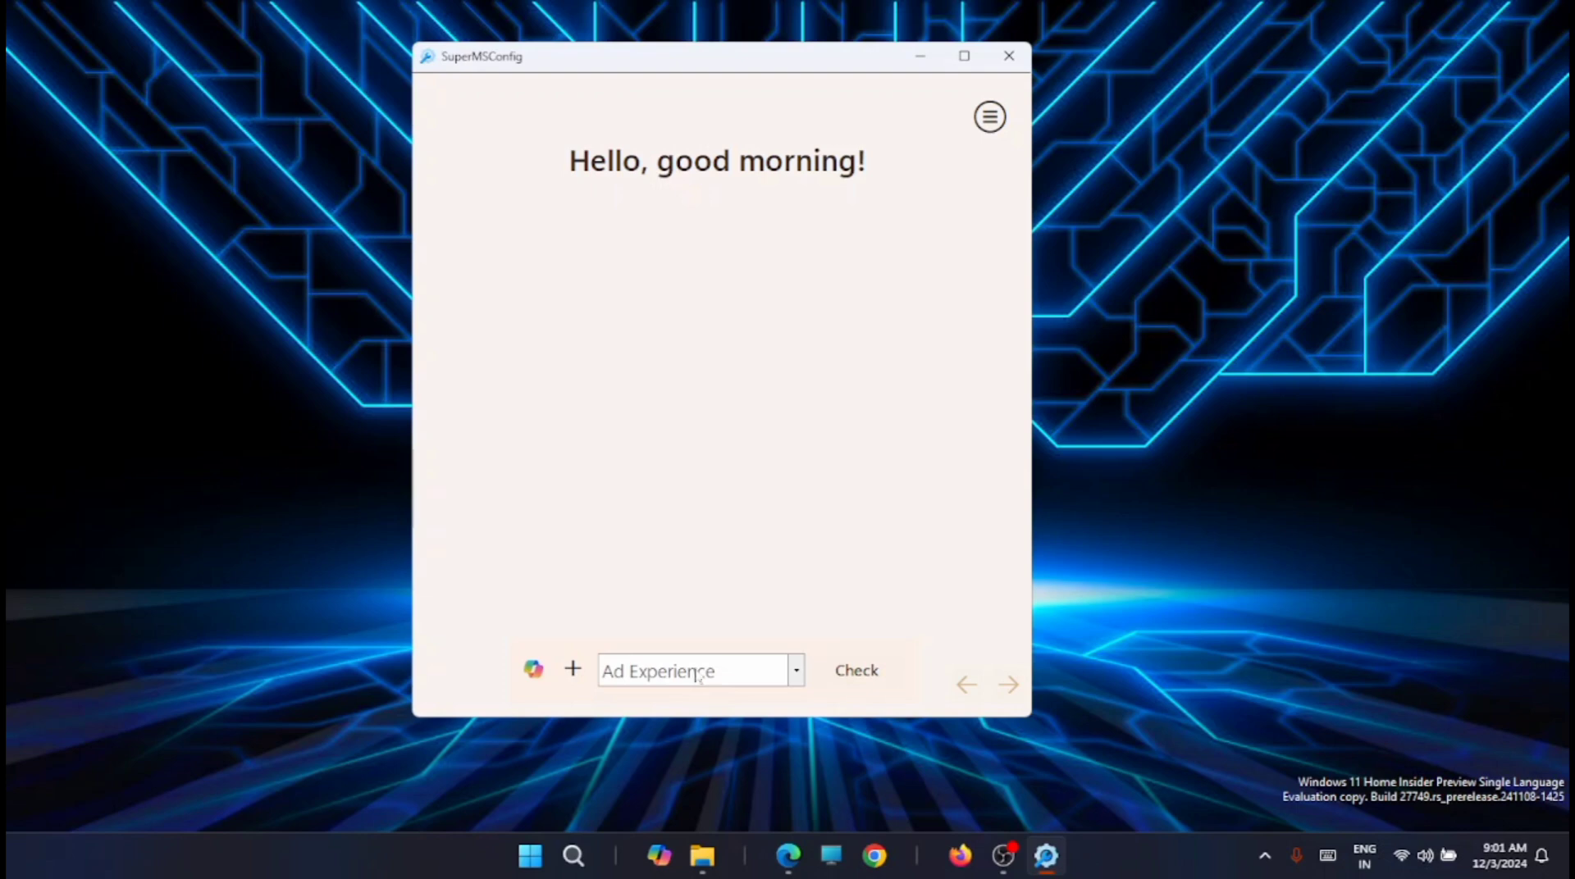
left_click(796, 671)
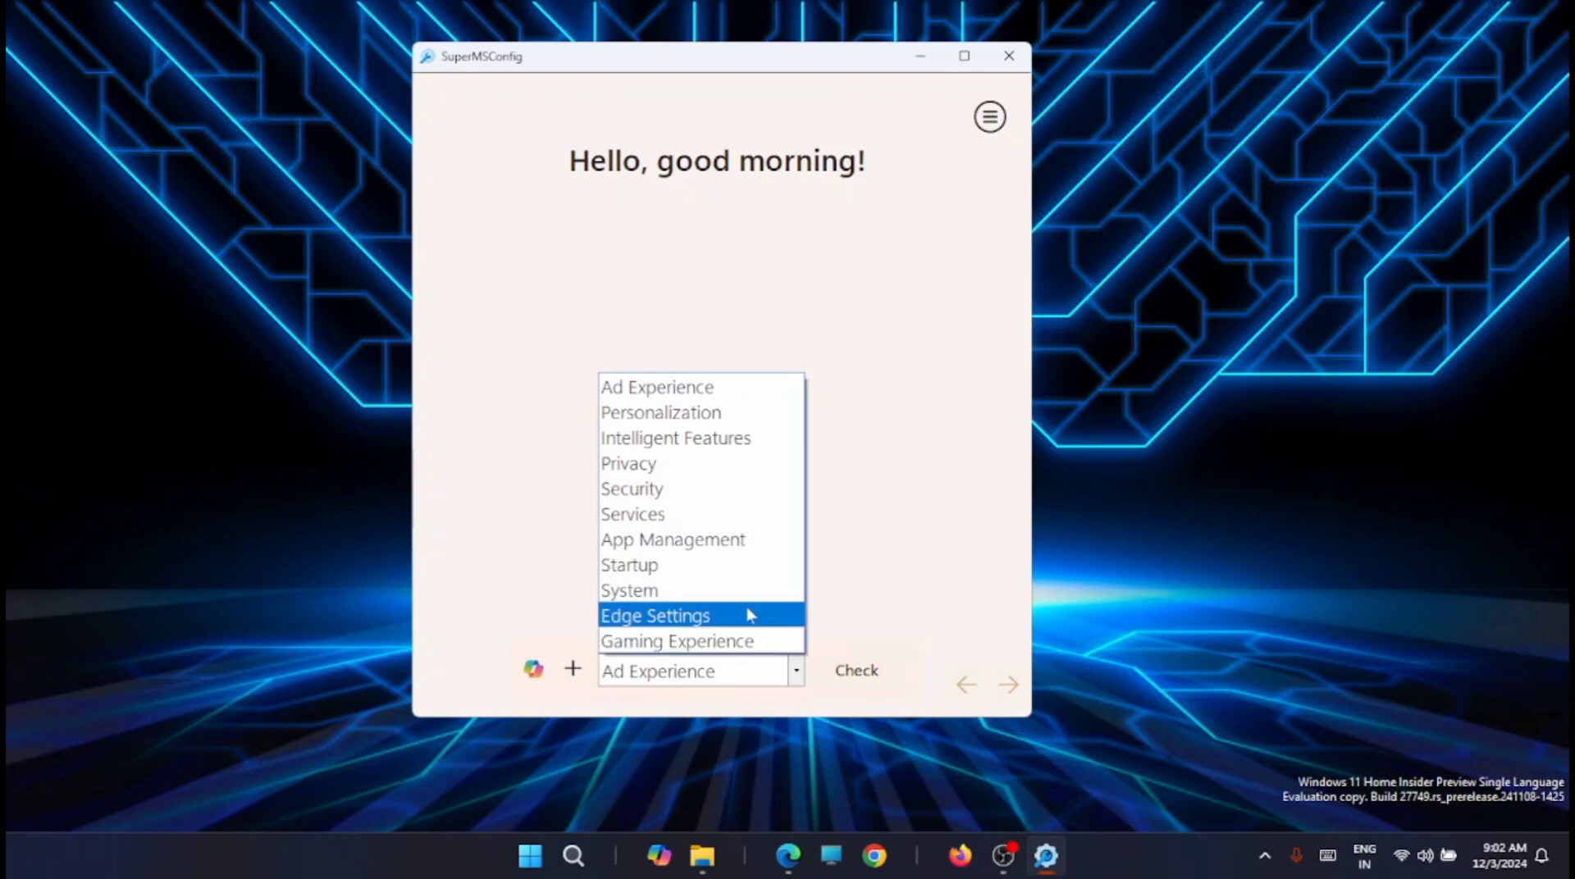
left_click(713, 418)
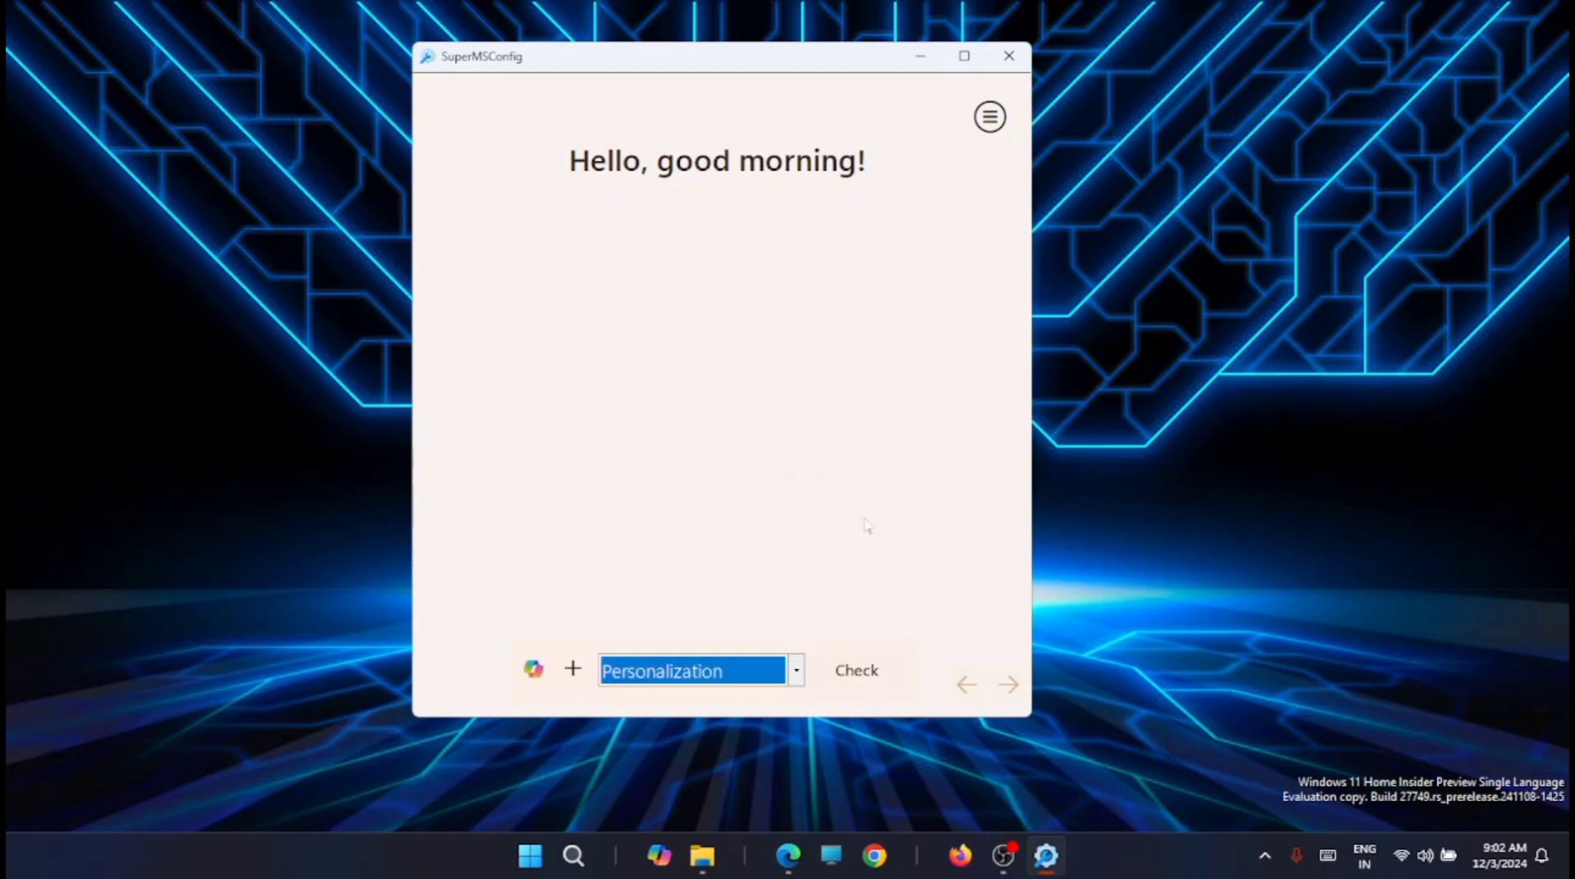
left_click(871, 676)
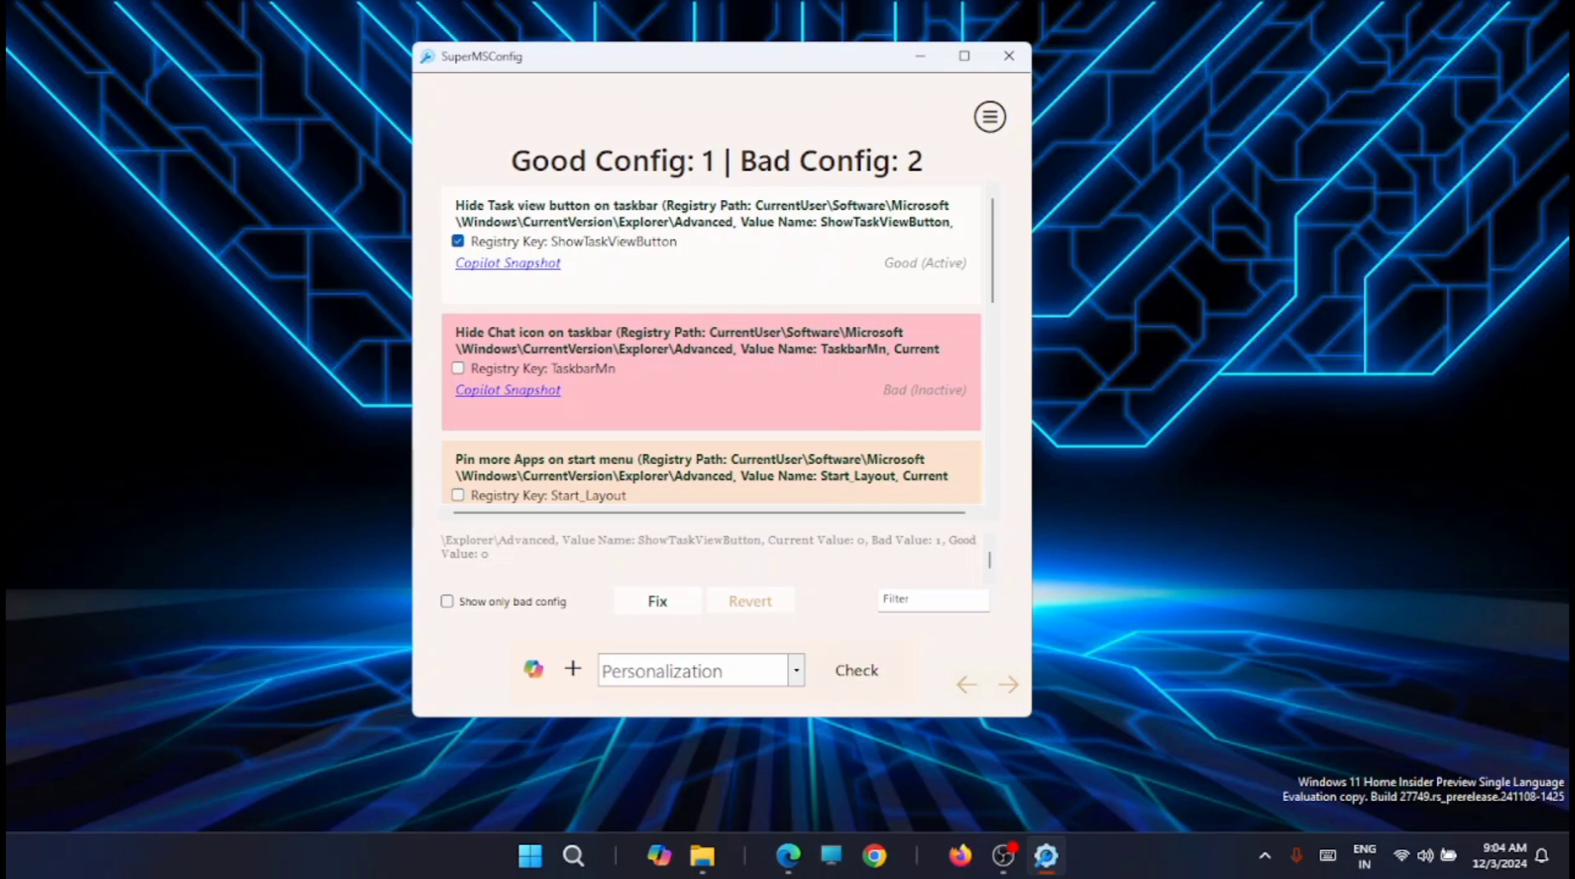
Step: Enable the remaining Personalization tweaks, from hiding the Chat icon to disabling Bing Cloud content search, and request the fix for all listed settings
left_click(458, 369)
scroll(460, 381, "down", 1)
left_click(459, 379)
scroll(478, 355, "down", 2)
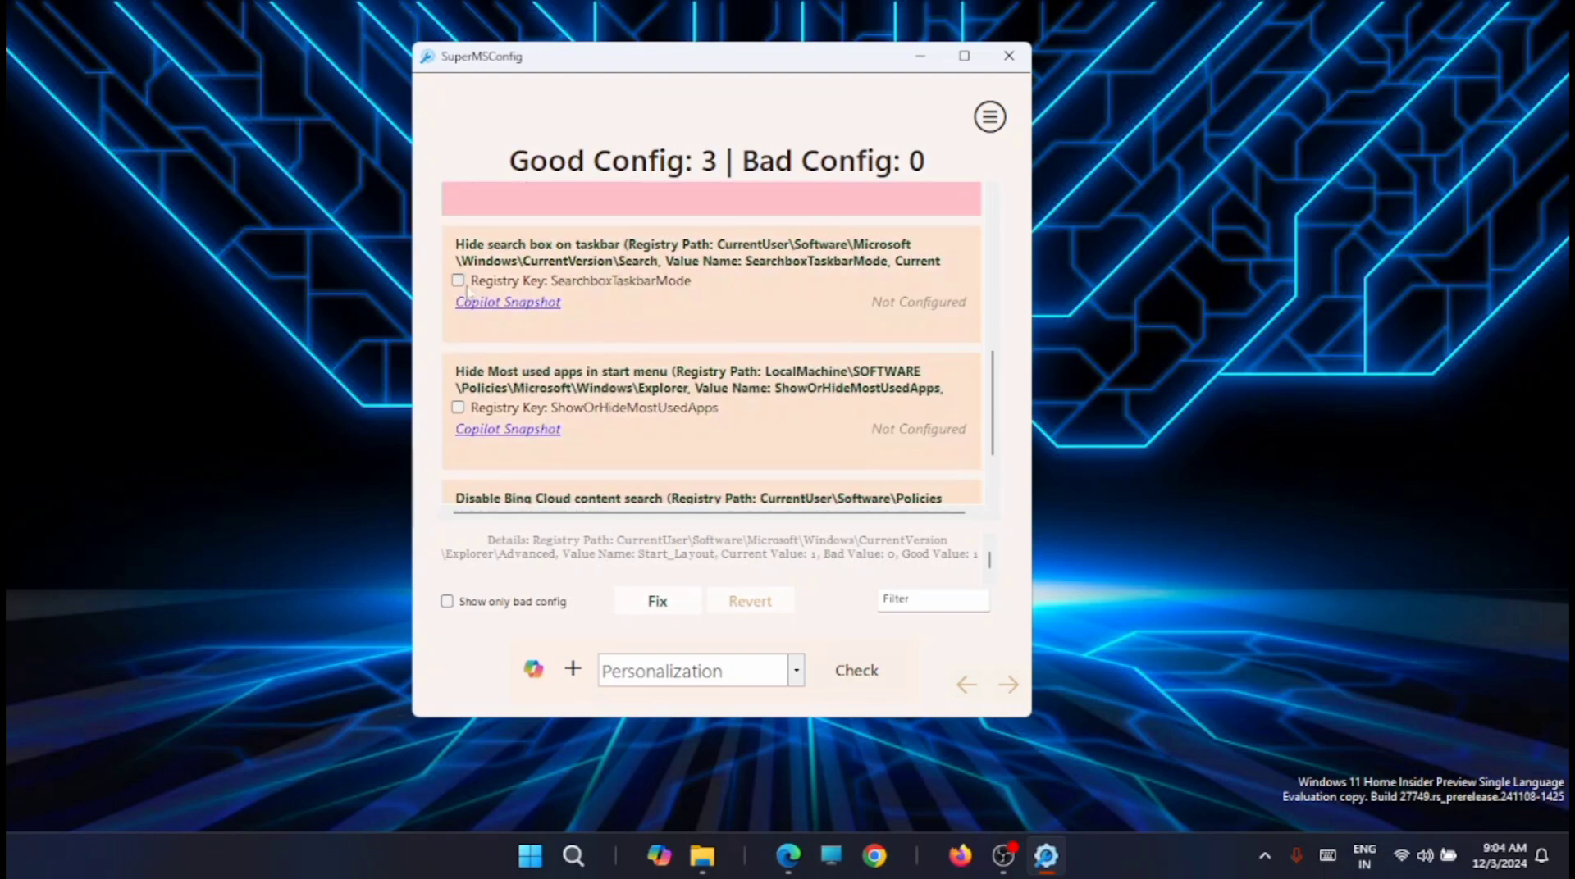
left_click(465, 289)
scroll(499, 325, "up", 1)
scroll(502, 325, "down", 2)
left_click(458, 437)
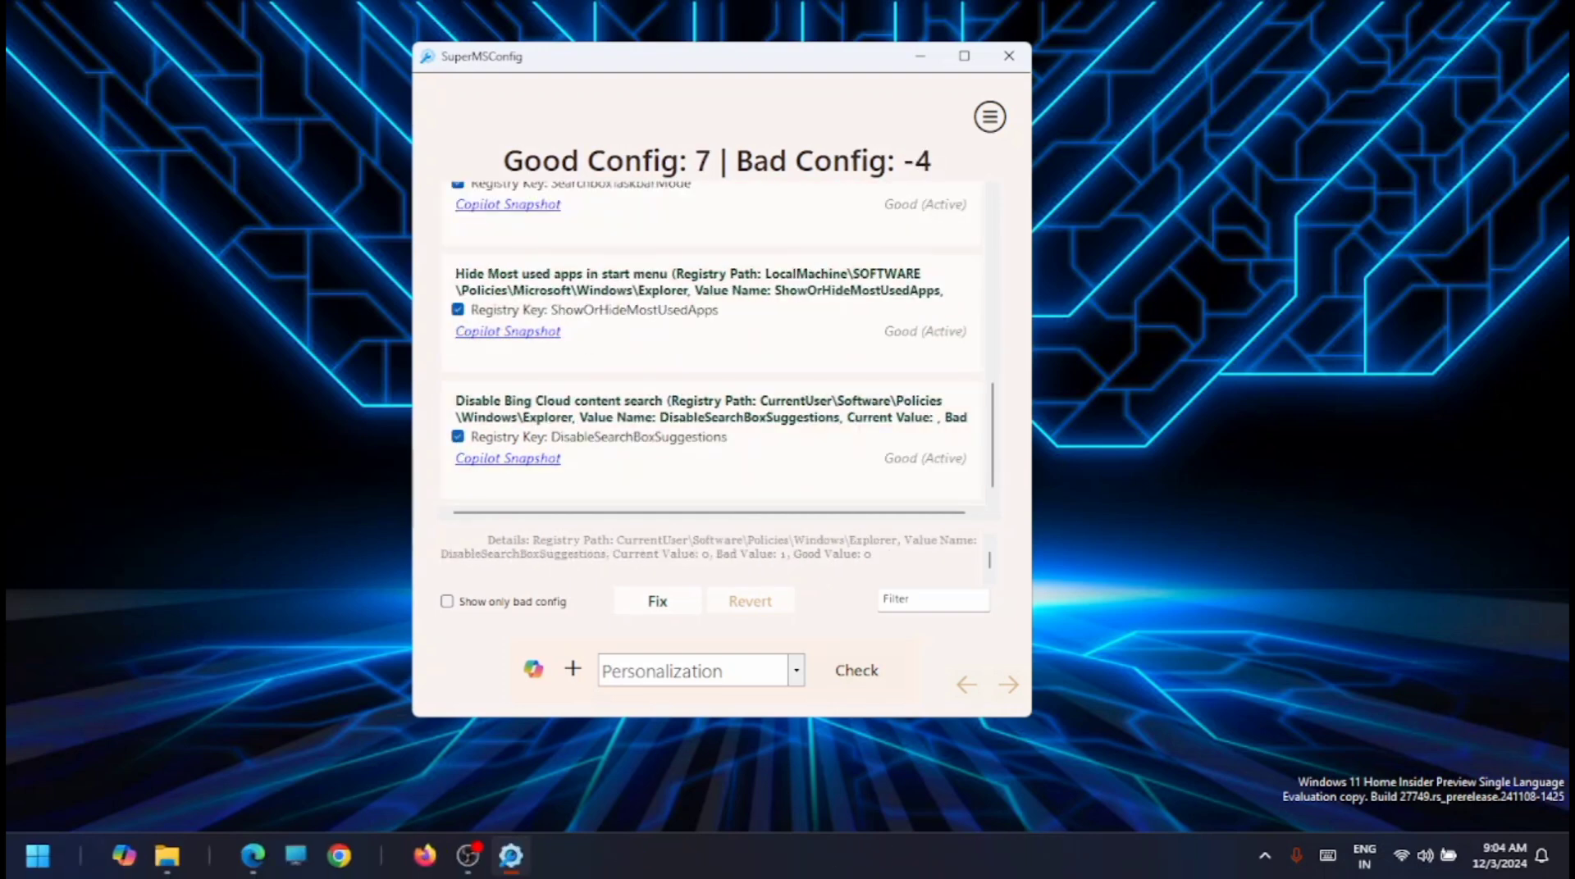
left_click(656, 603)
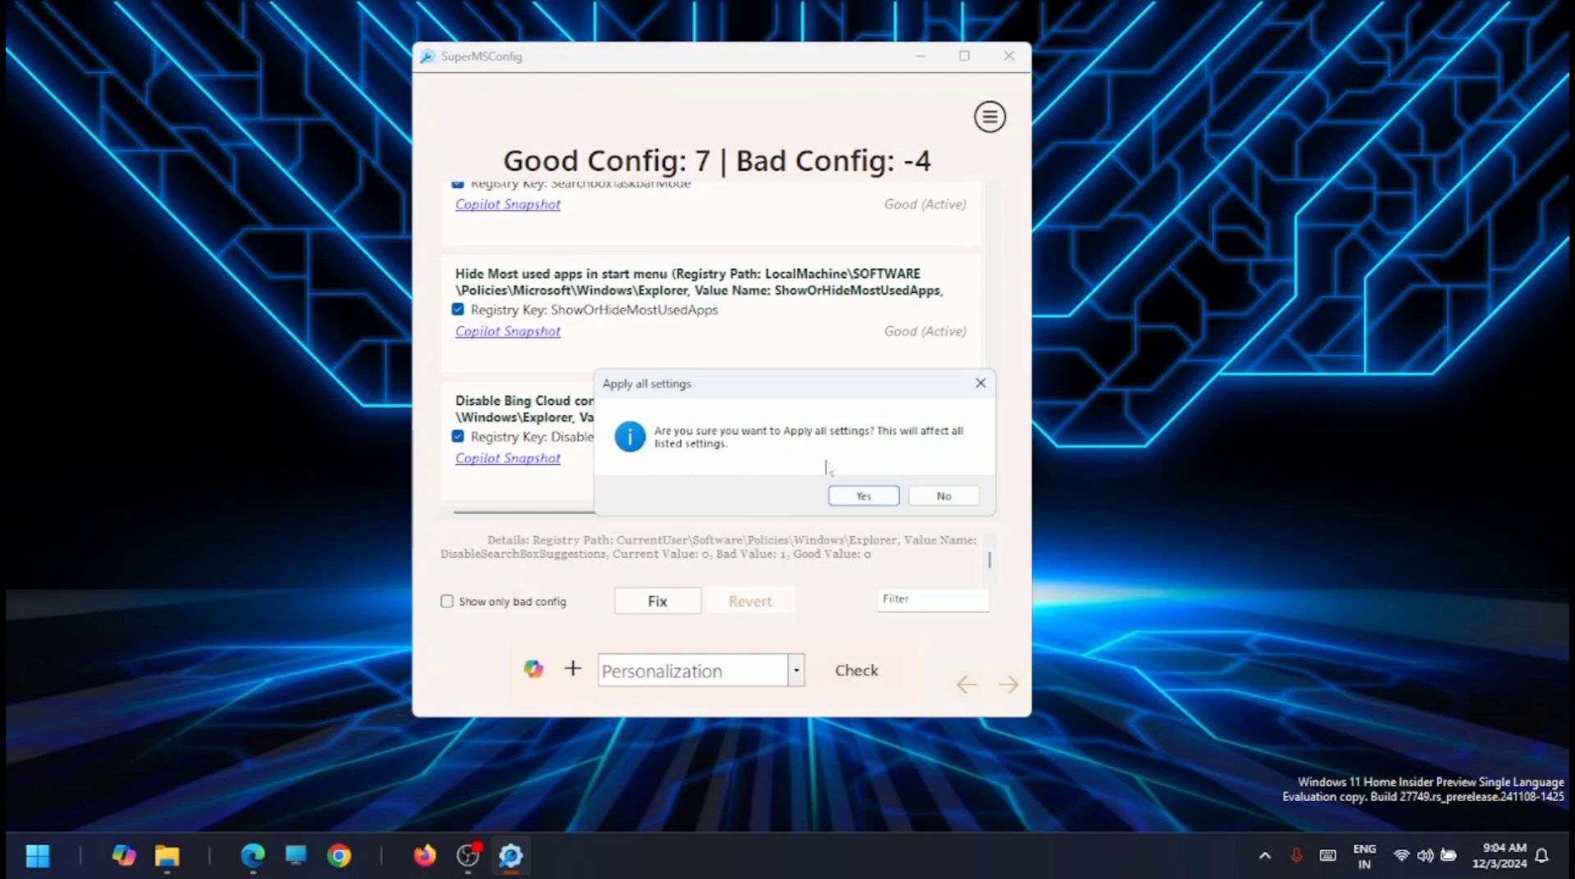
Step: Run a check of the System category
left_click(796, 671)
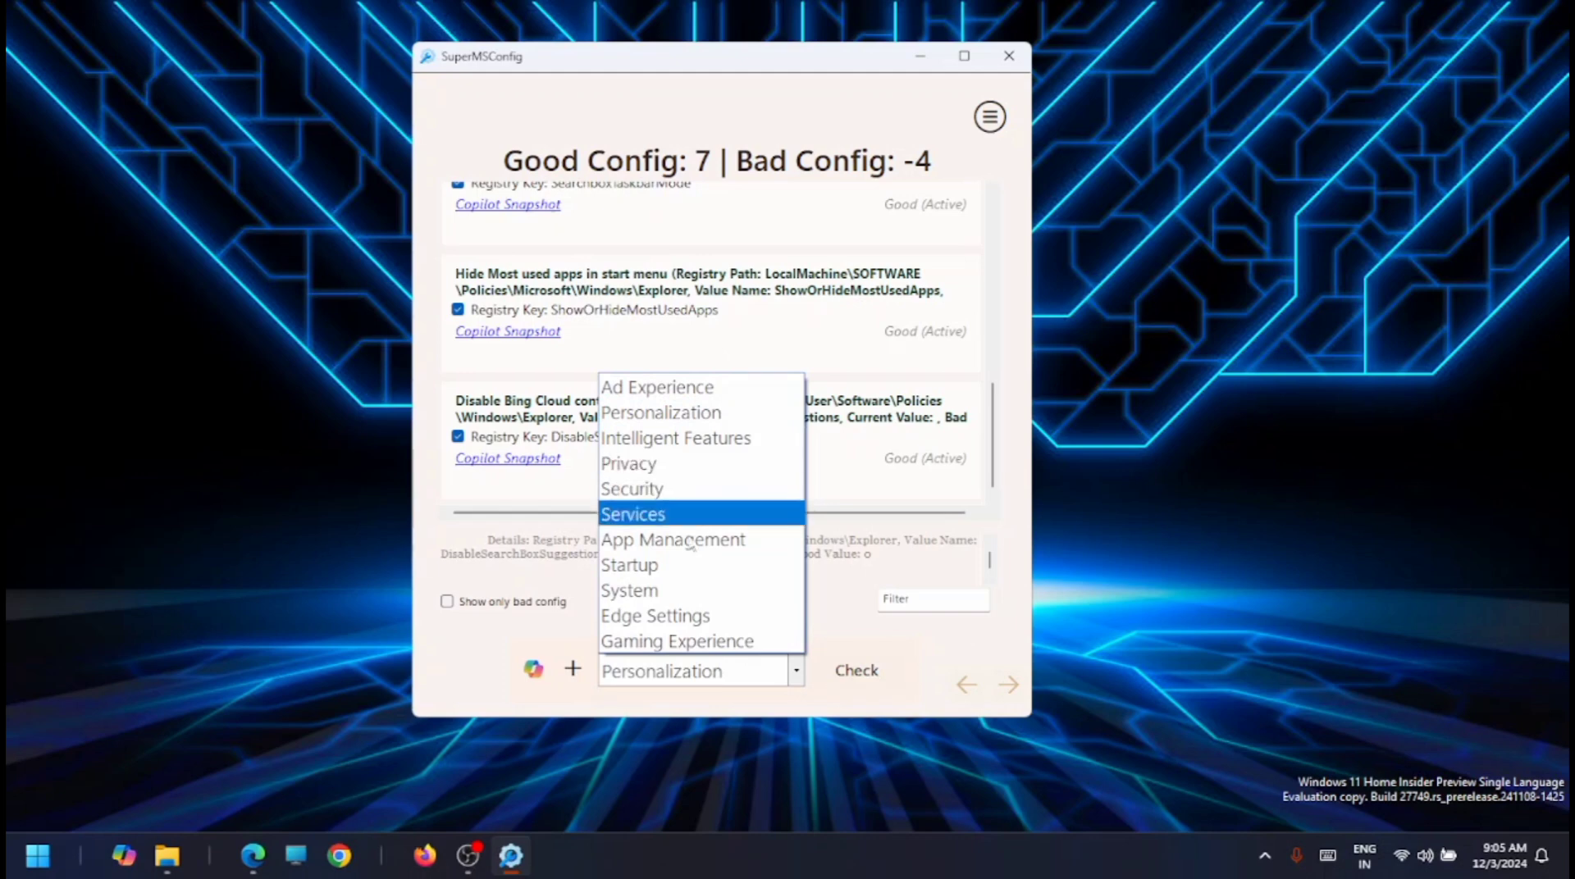
left_click(666, 592)
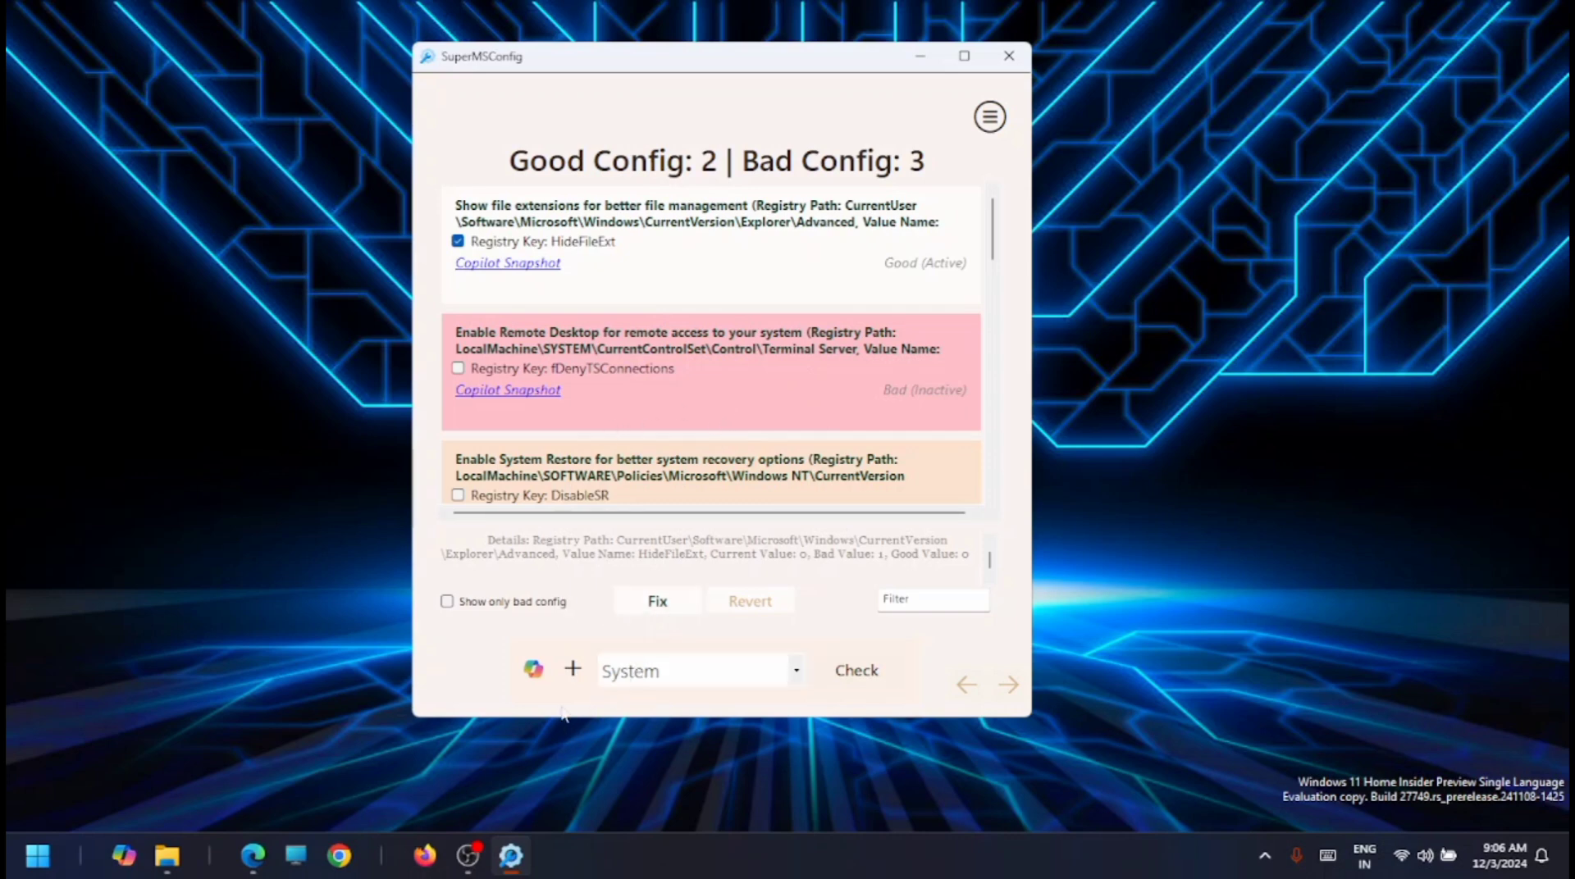
Step: Open Clippy Companion, look up the "install" commands, run Install IrfanView and close the companion
left_click(535, 673)
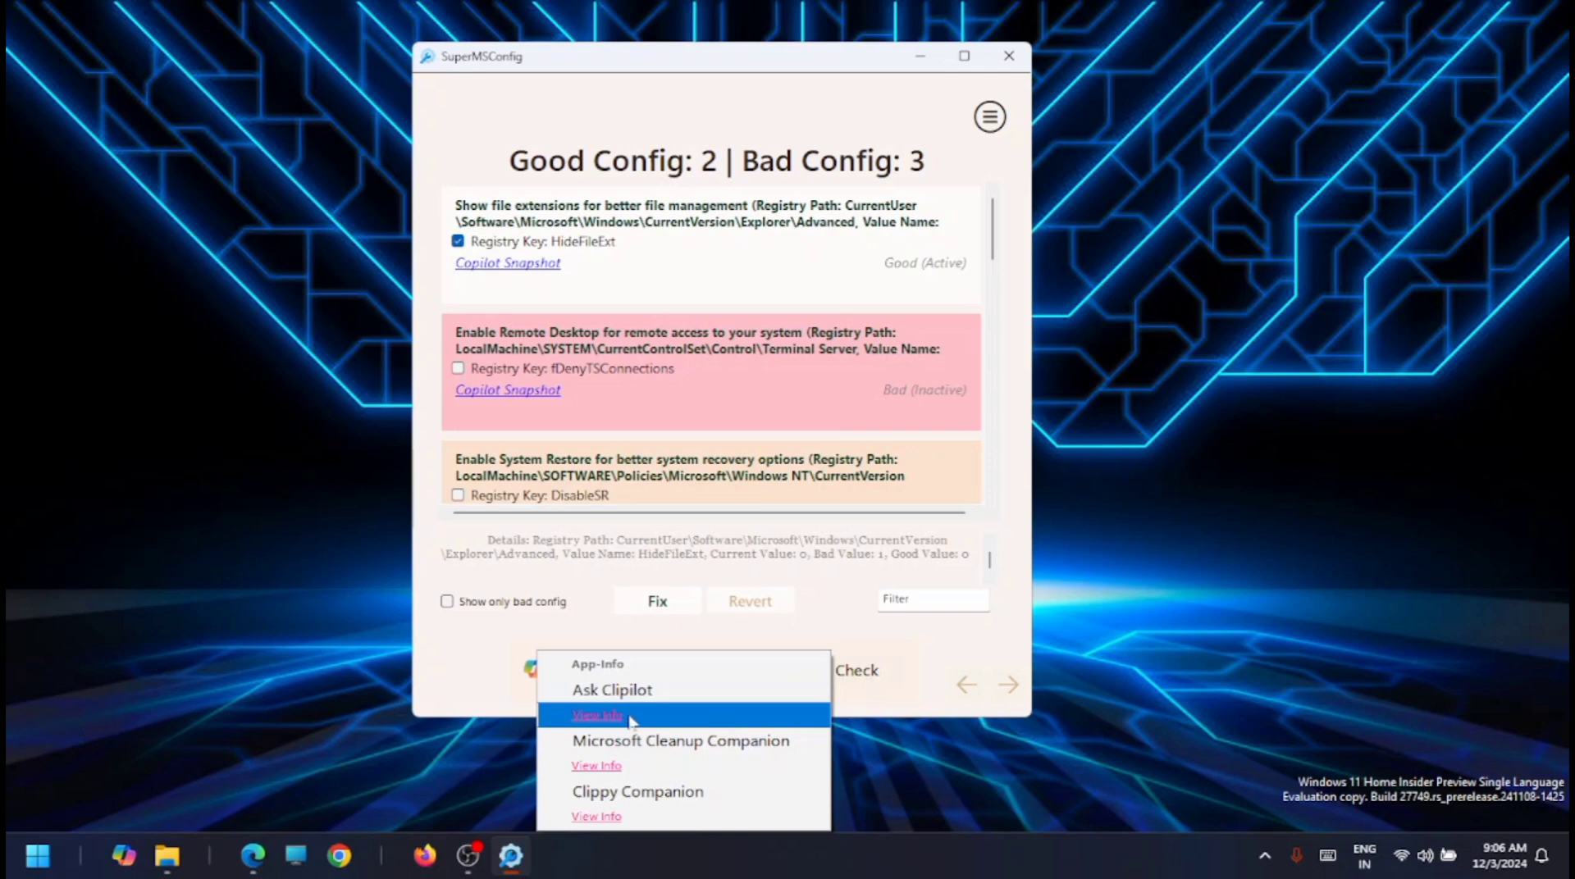
left_click(646, 791)
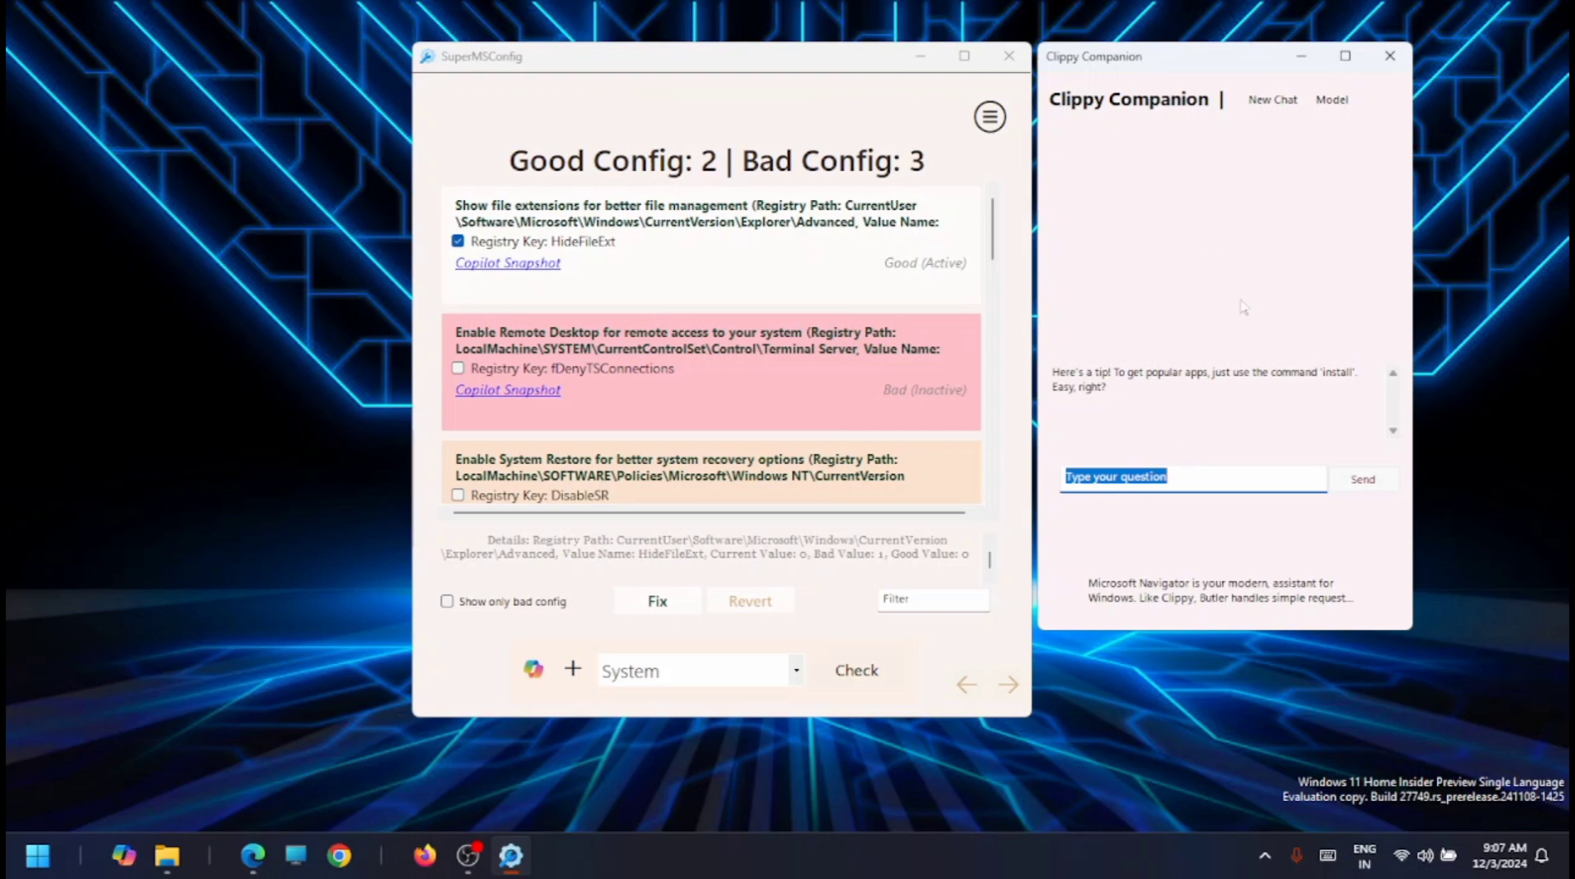
type("install")
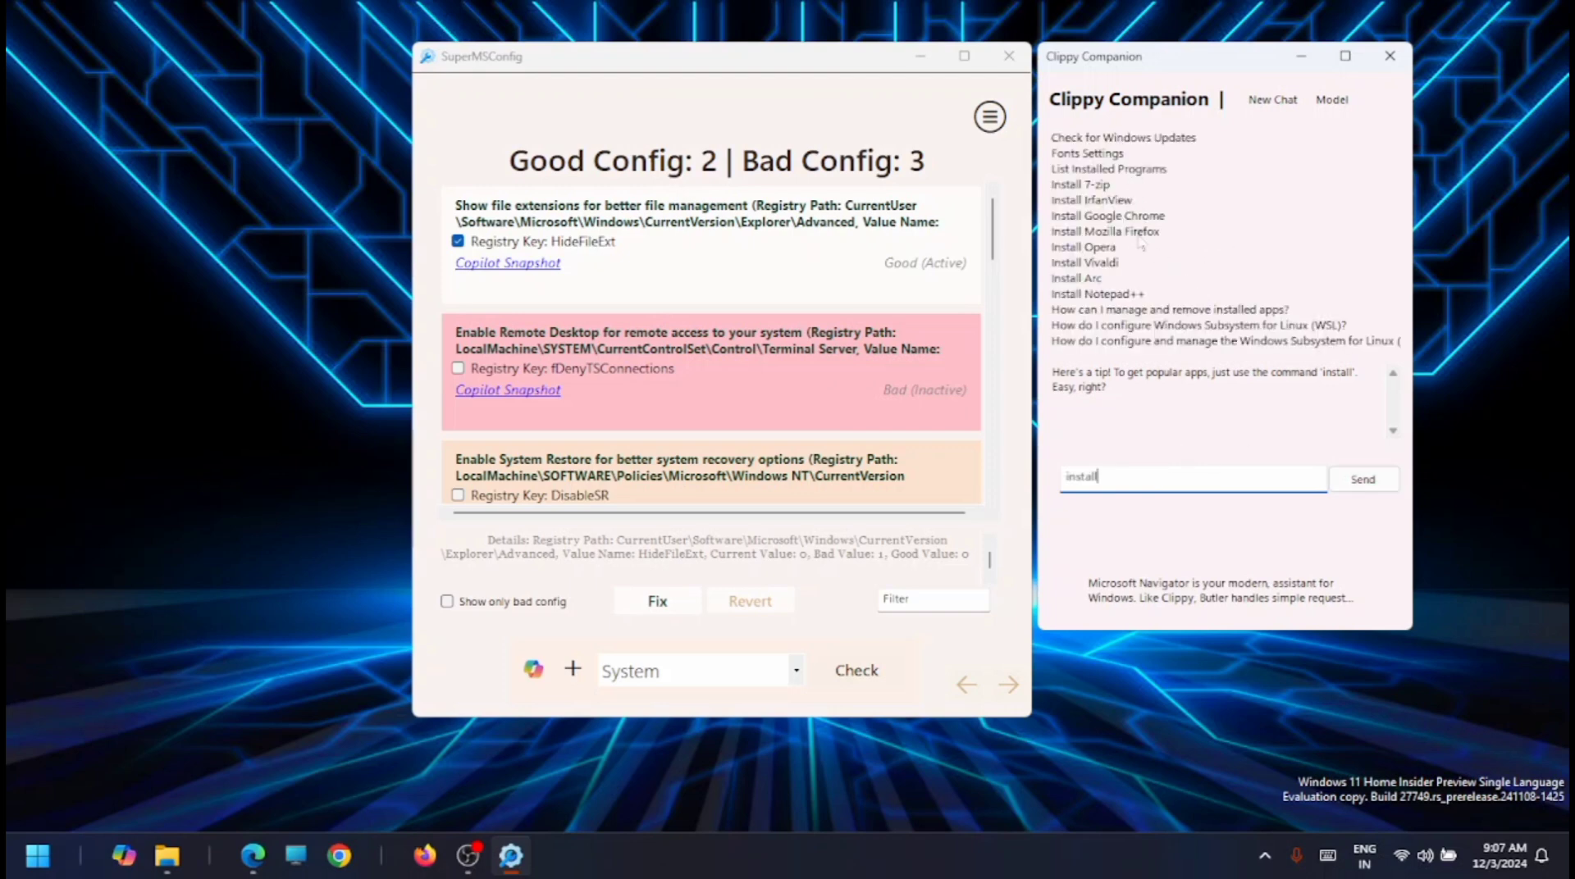
left_click(1091, 201)
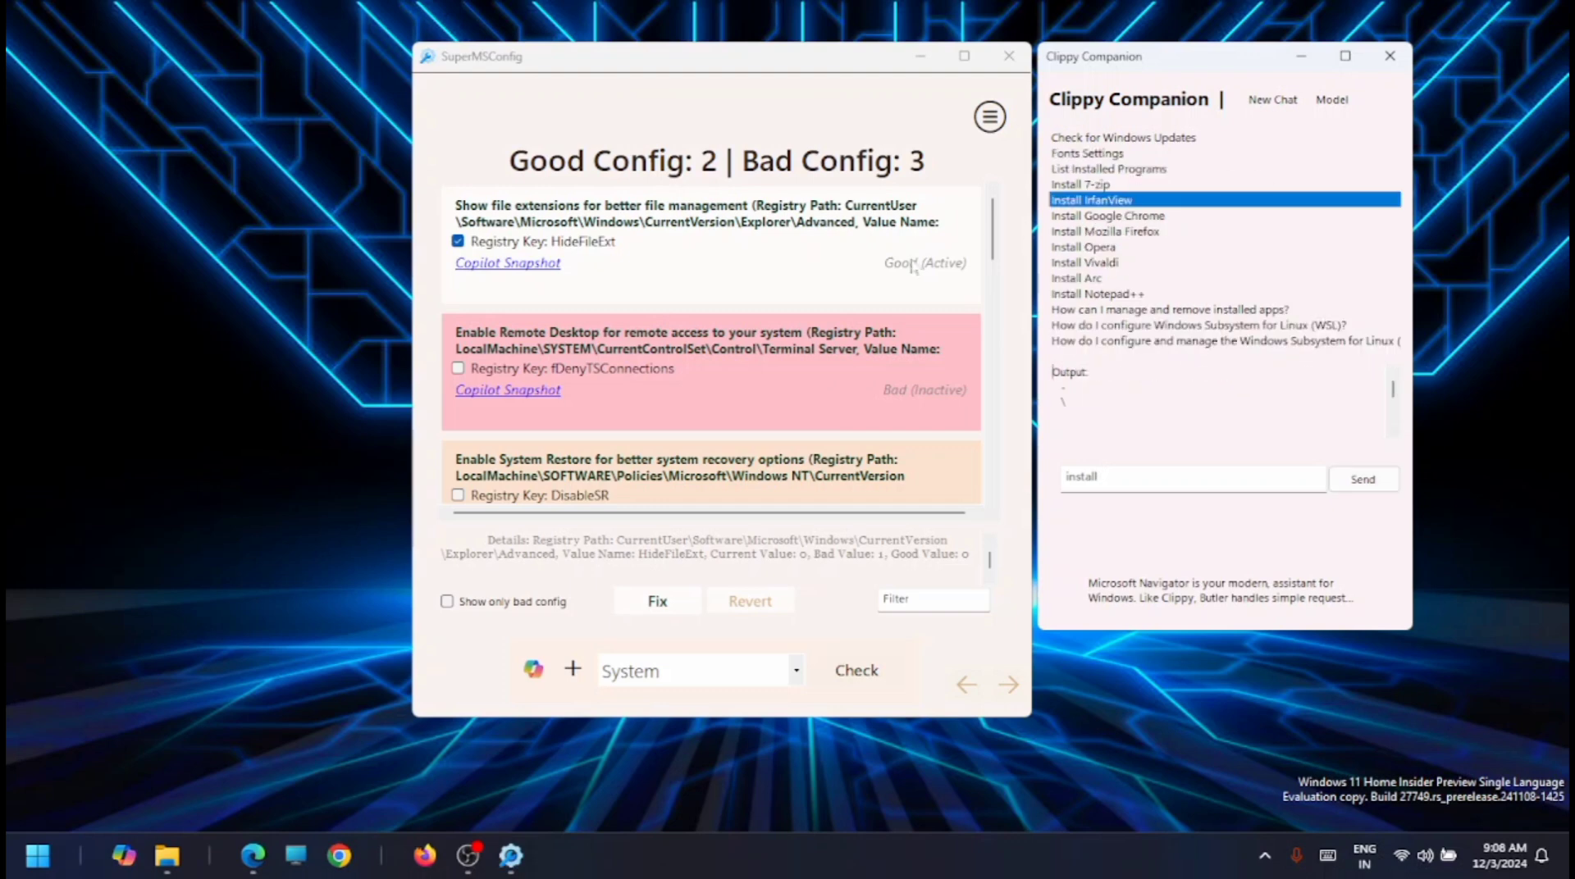
left_click(1390, 56)
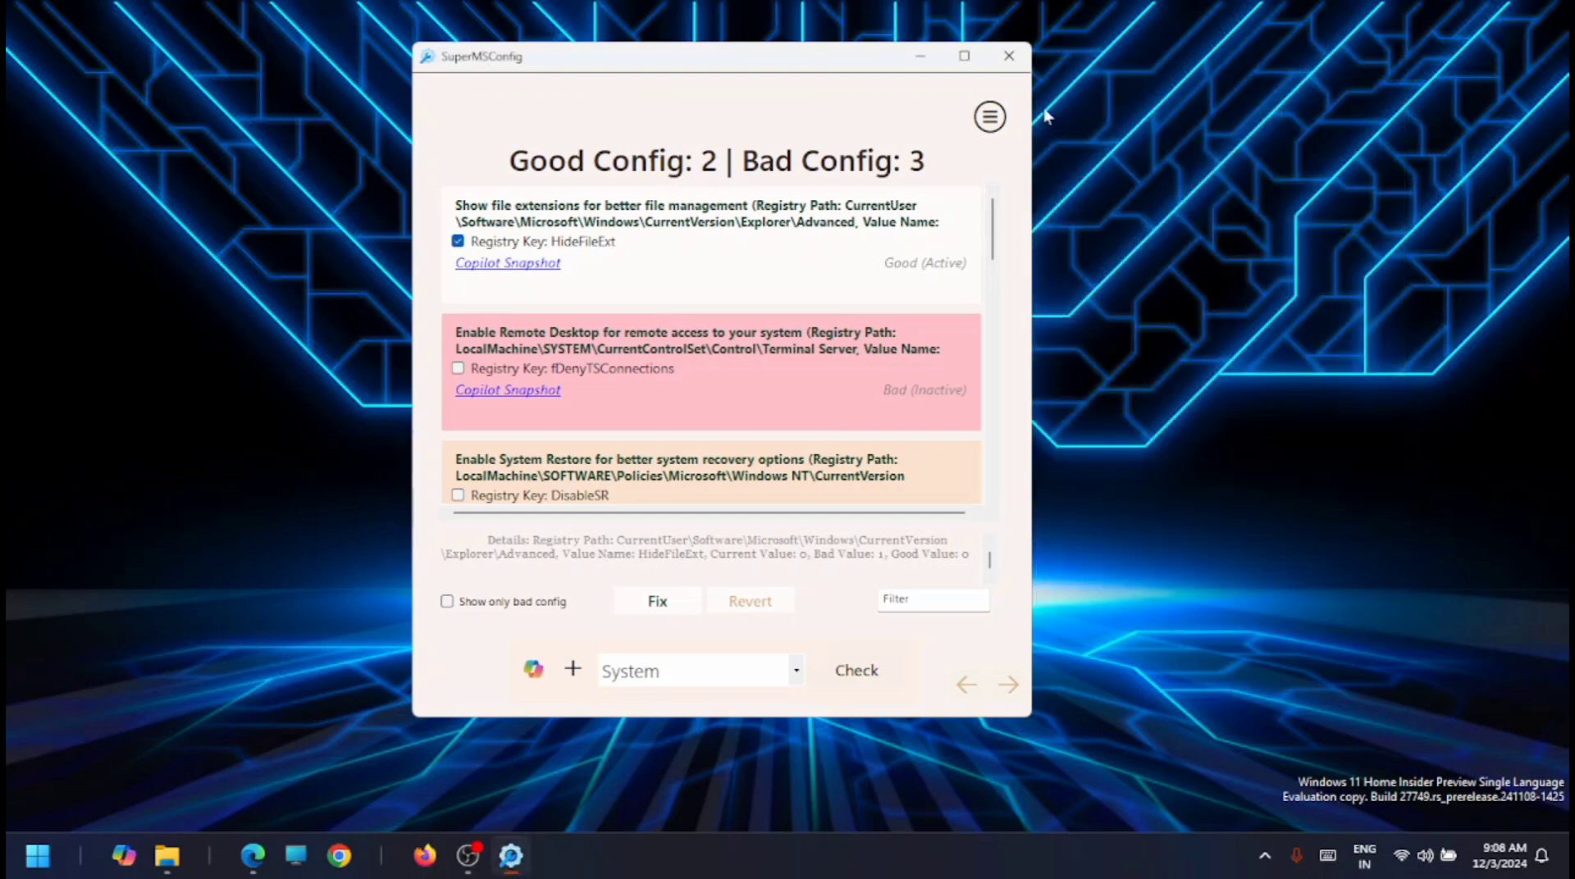